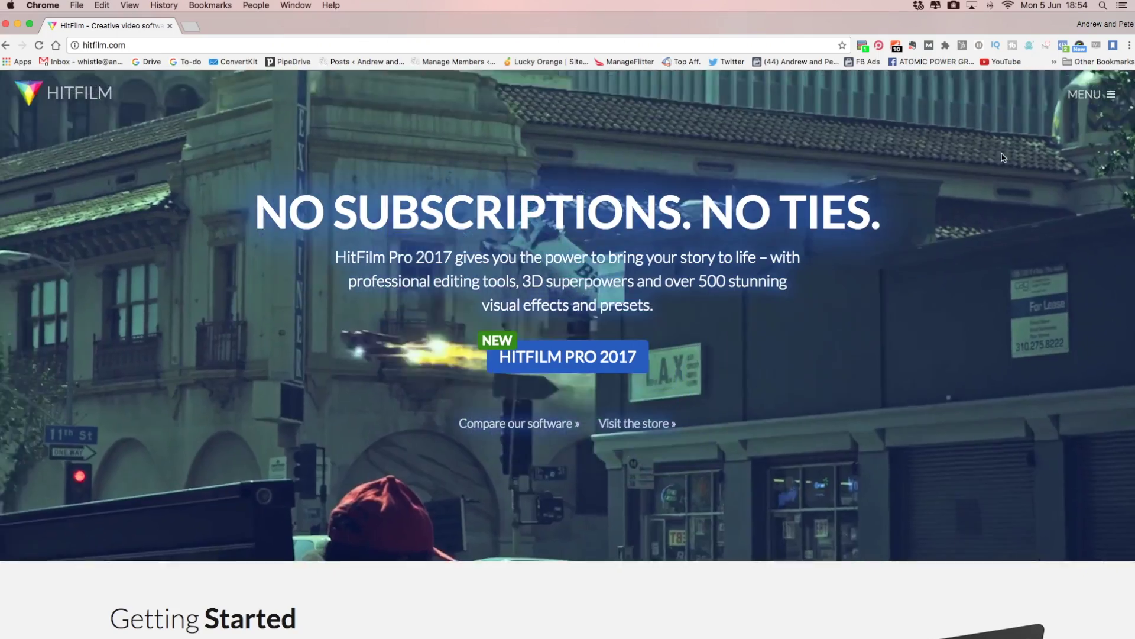
Step: Go through hitfilm.com's menu to the HitFilm Express page and its free-download promo
click(1091, 94)
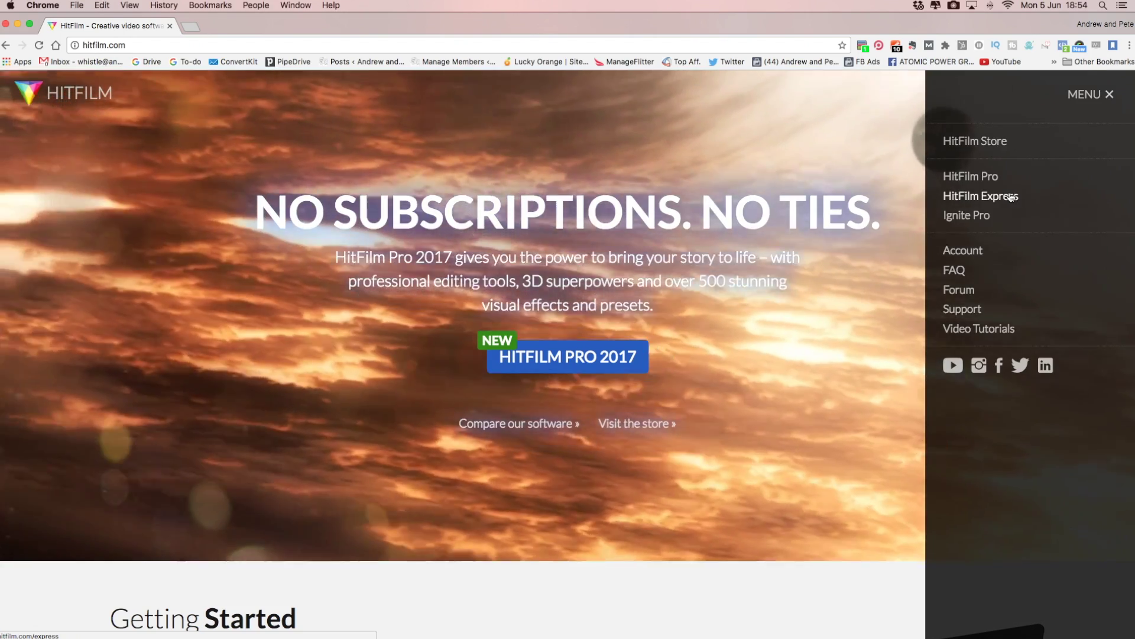
click(1011, 197)
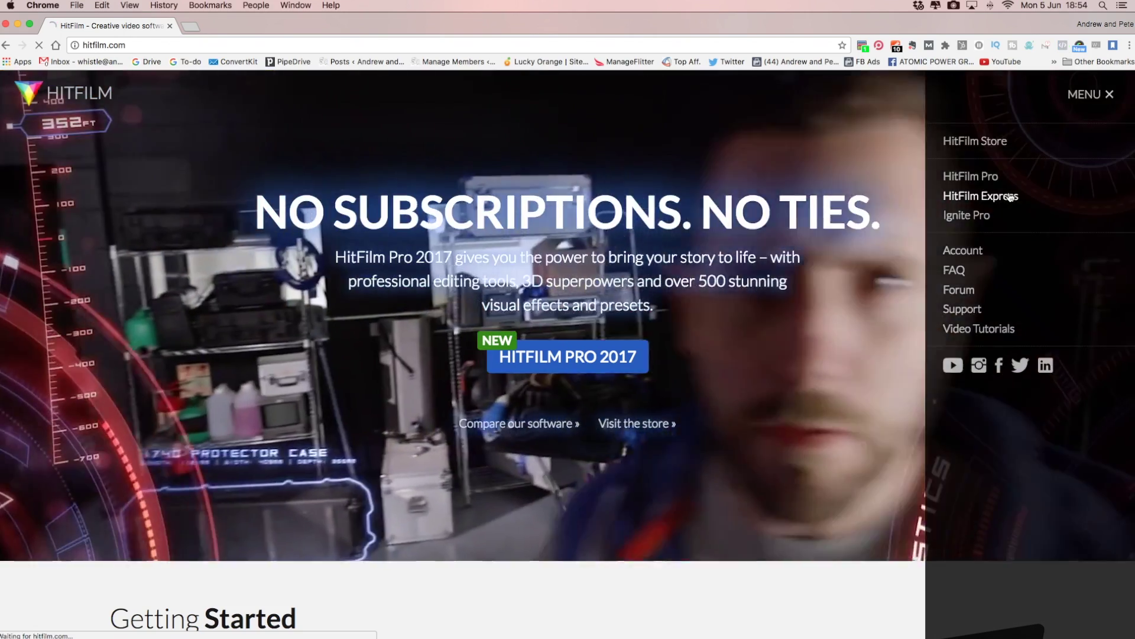
scroll(893, 344, down, 20)
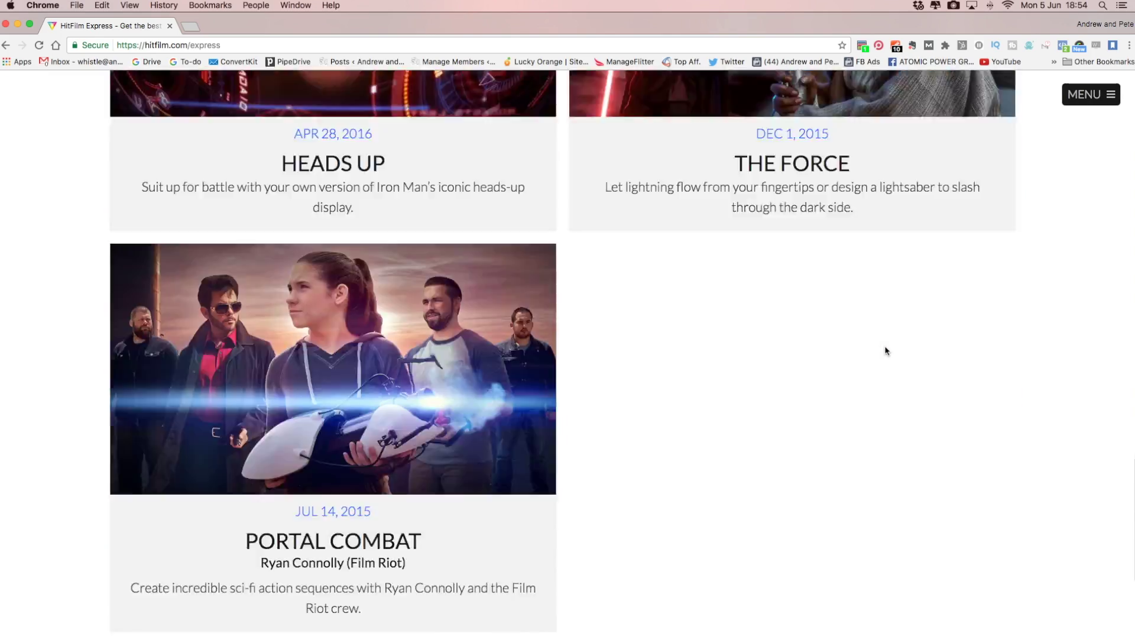
scroll(885, 351, down, 5)
scroll(869, 361, up, 20)
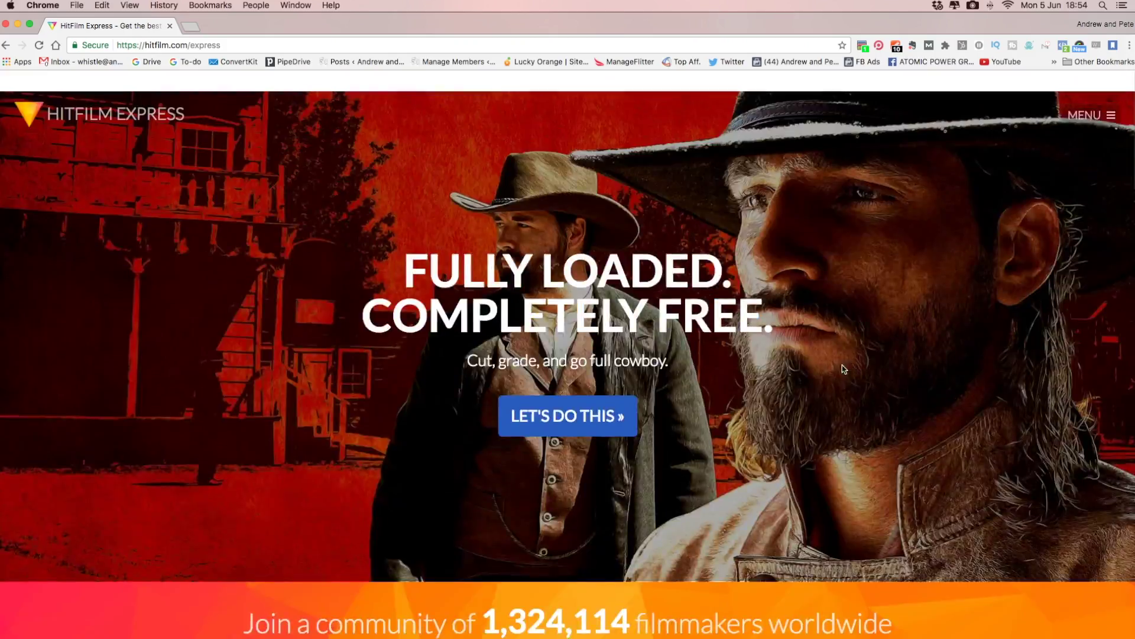
click(557, 395)
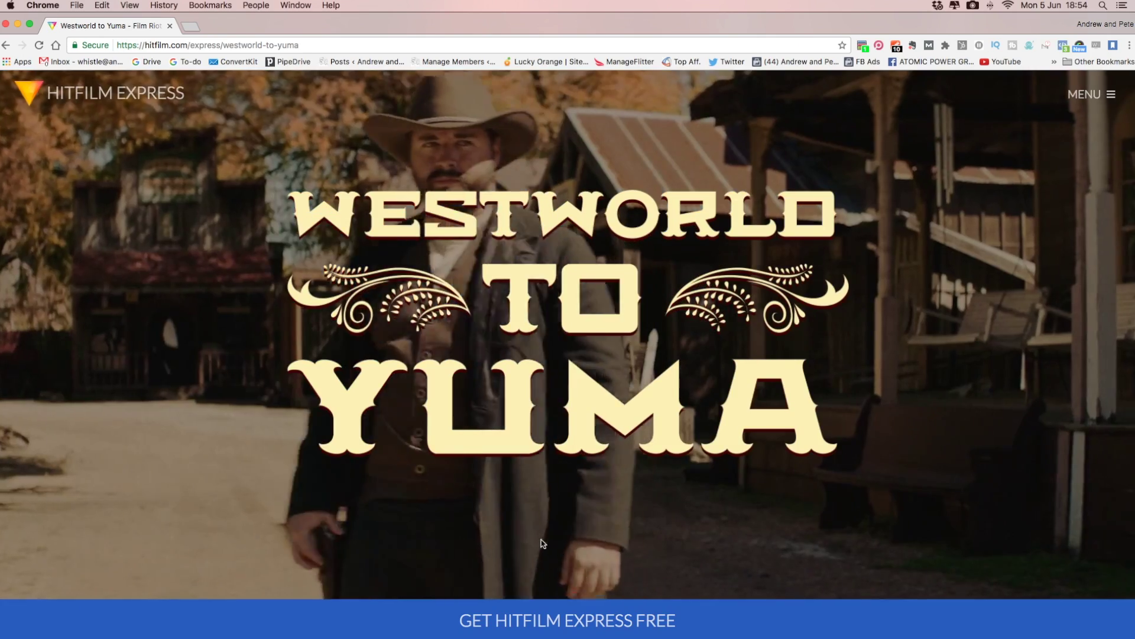
scroll(558, 621, down, 1)
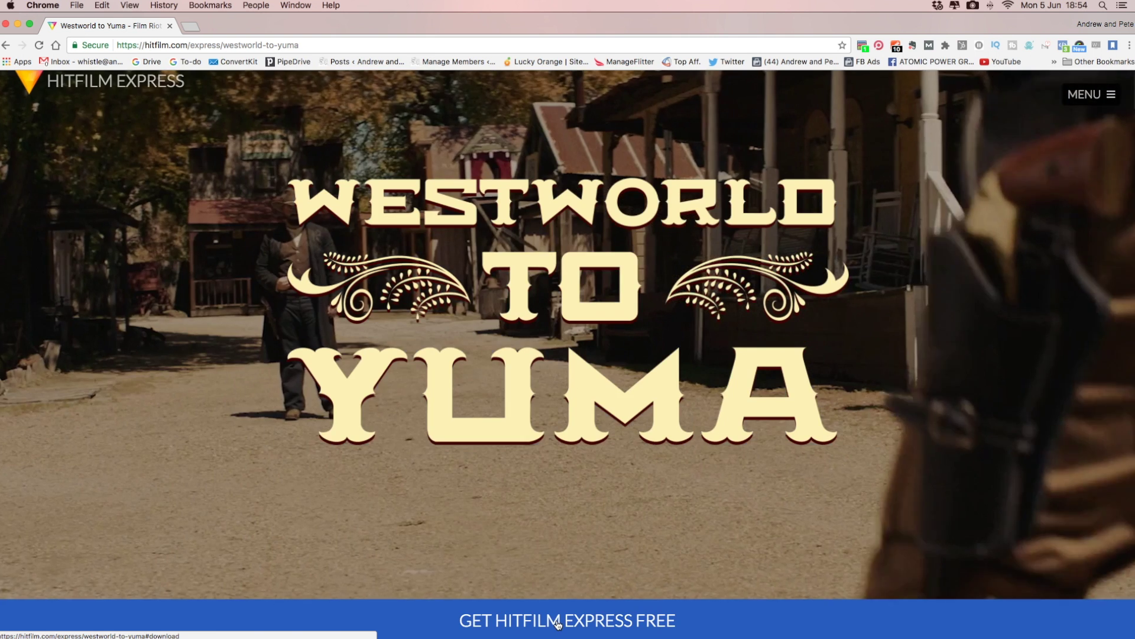
click(558, 622)
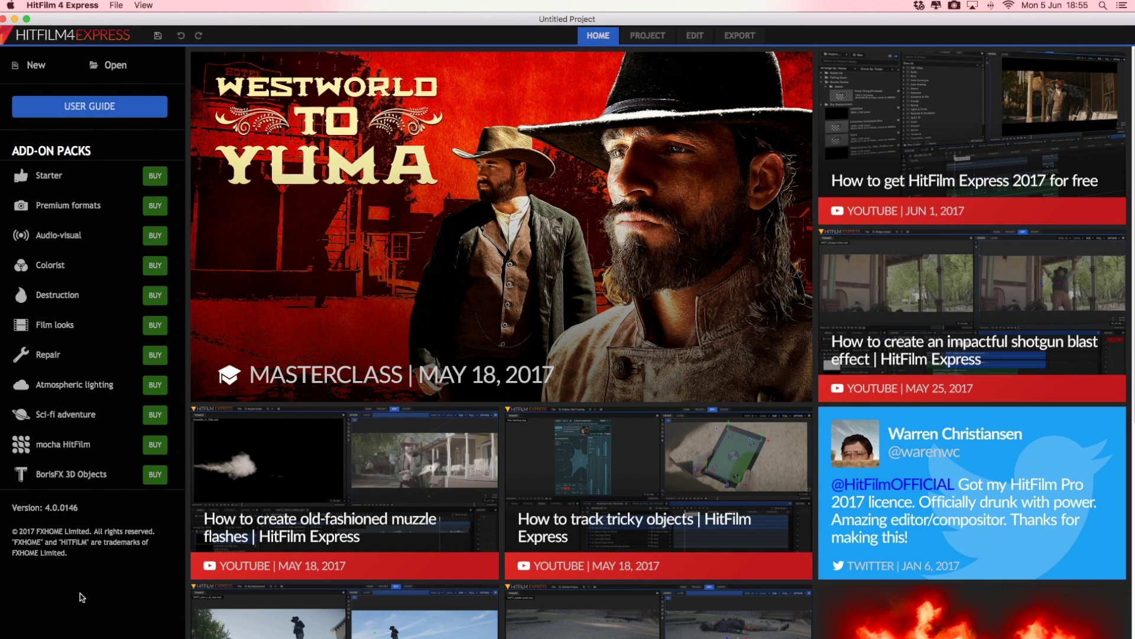
Step: Create a new project with the 1080p Full HD @ 24 fps template and start editing
click(37, 65)
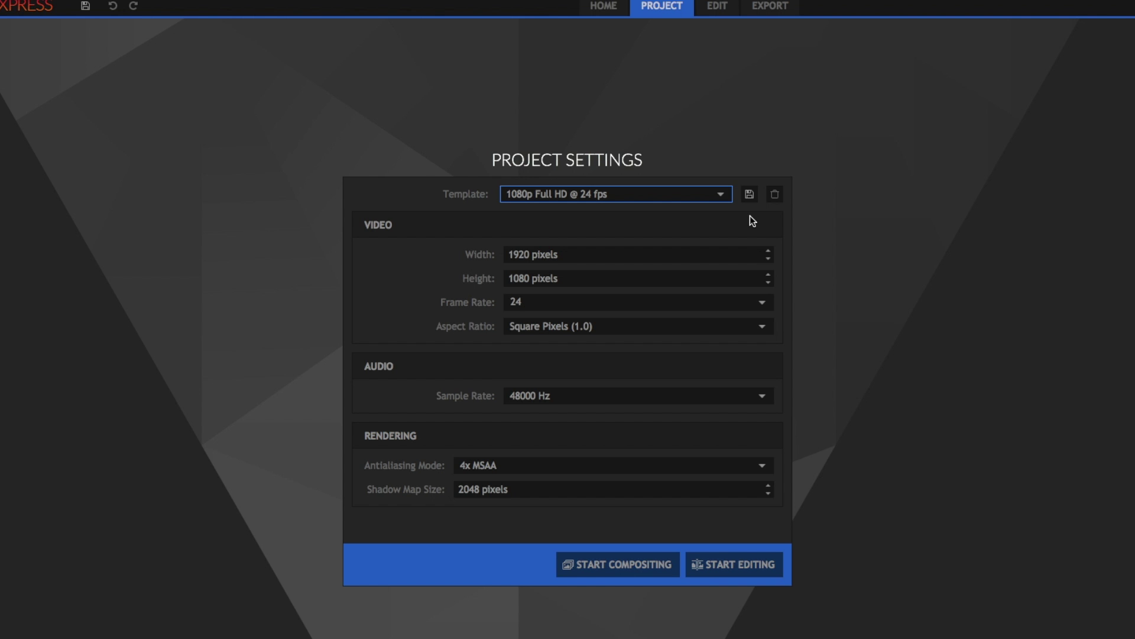
click(719, 199)
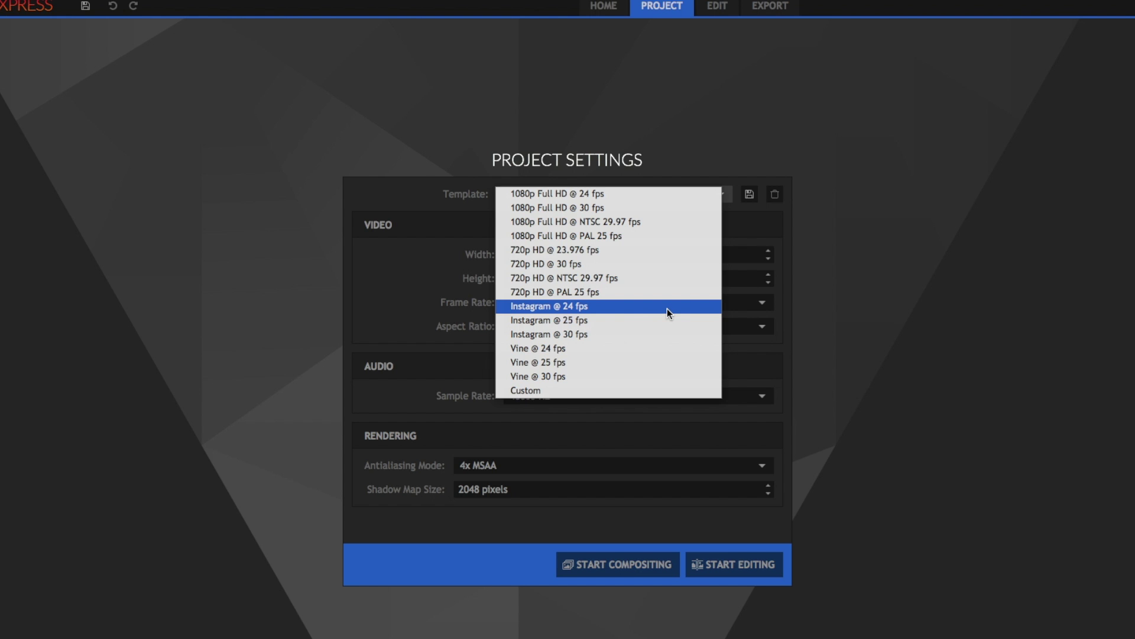
click(789, 227)
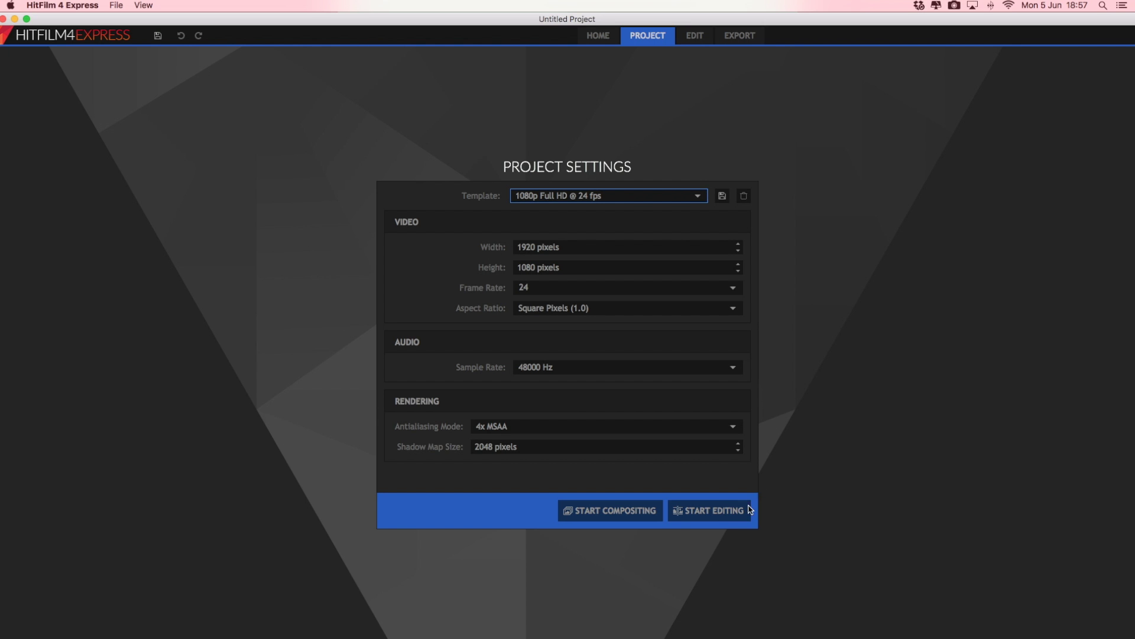
click(714, 513)
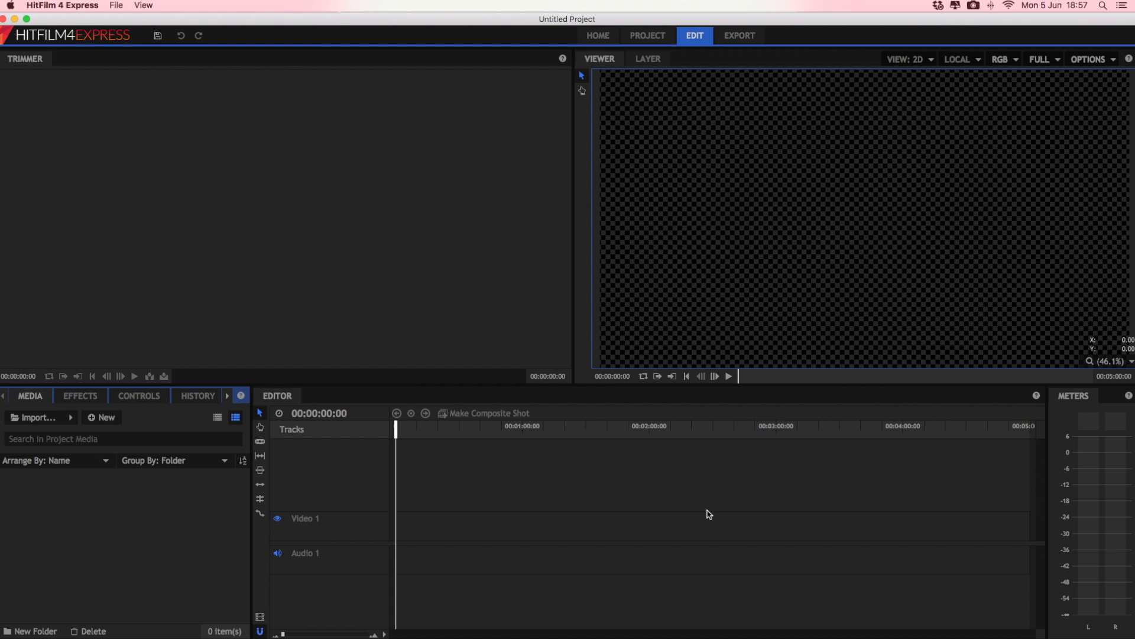
Step: Drag the screen recording, crazy pete unedited.mov and three emoji images from Finder into Media
click(165, 265)
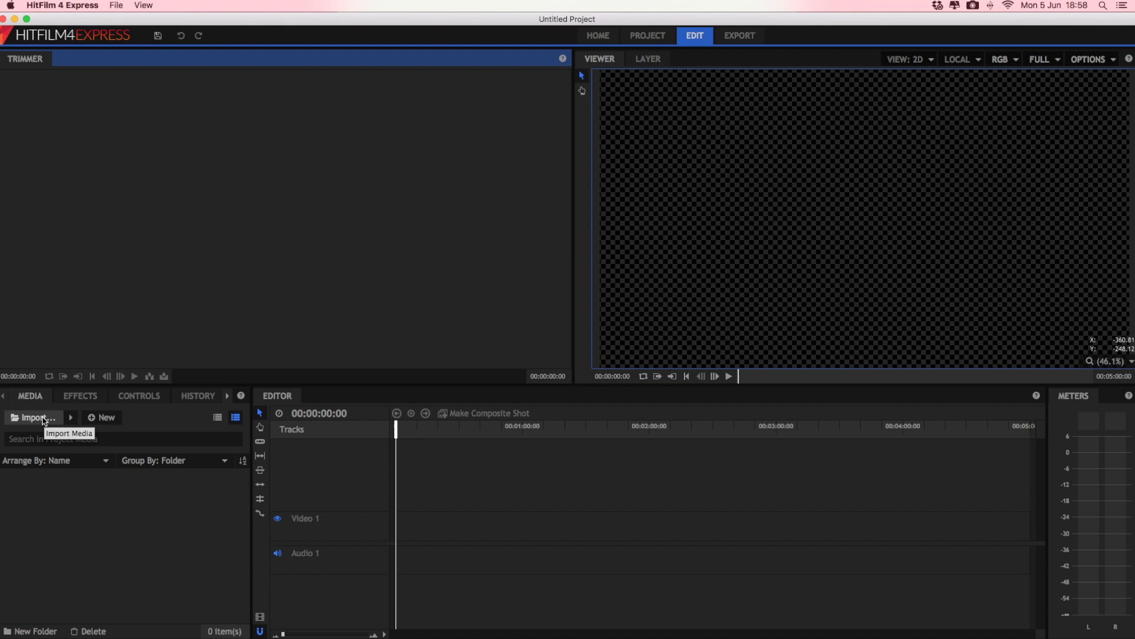
key(super+Tab)
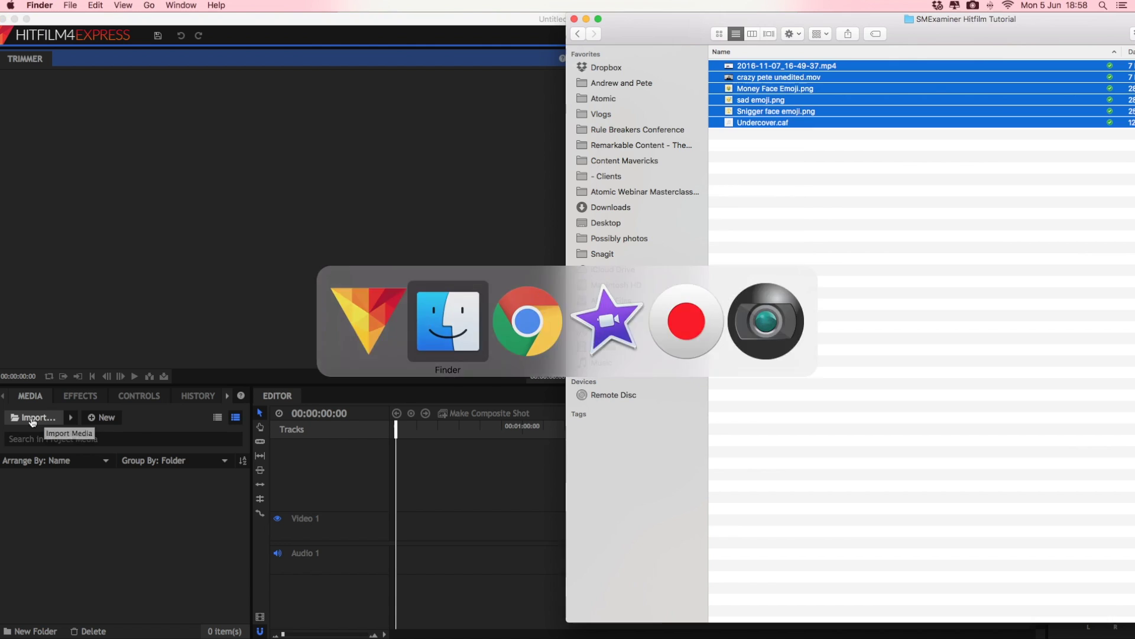
drag(831, 98, 116, 517)
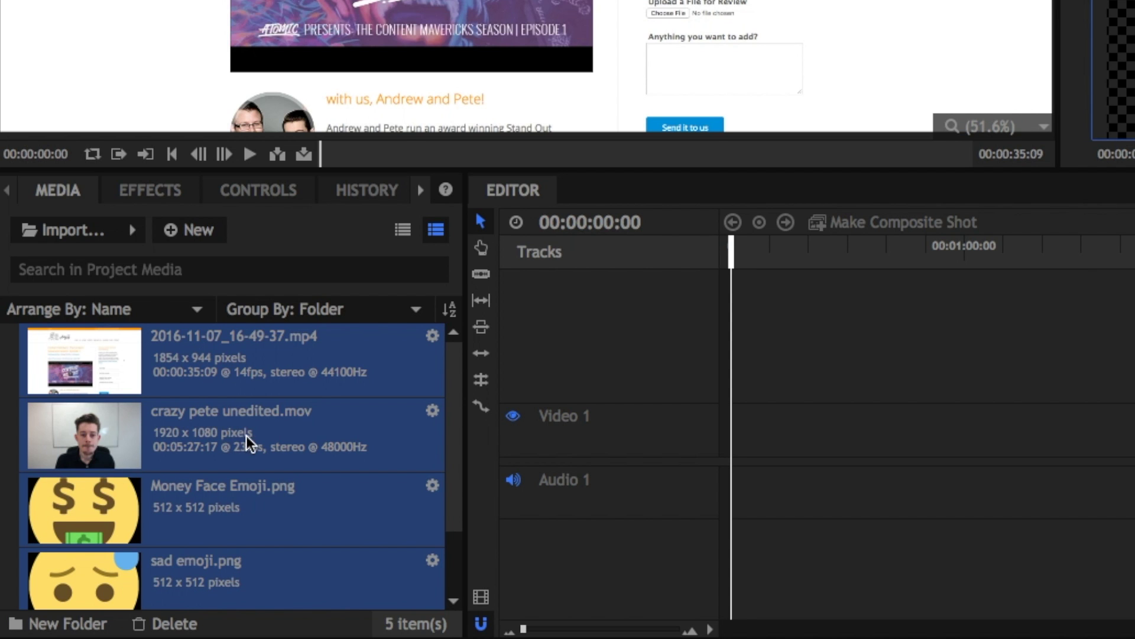
scroll(261, 404, down, 2)
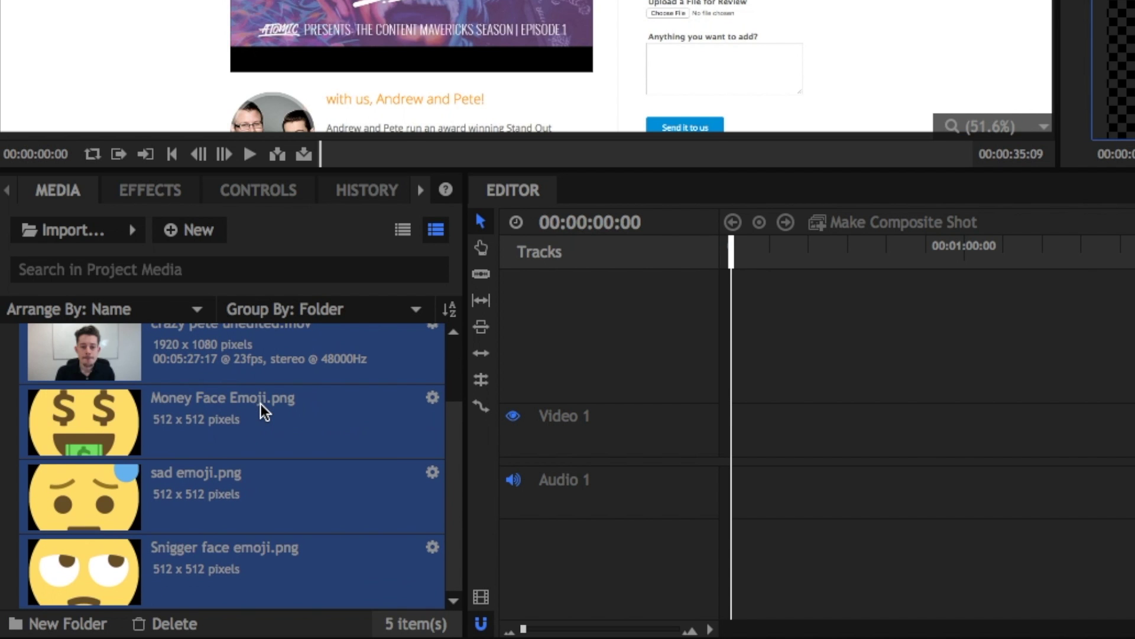
scroll(261, 403, up, 2)
scroll(261, 404, down, 2)
scroll(261, 404, up, 2)
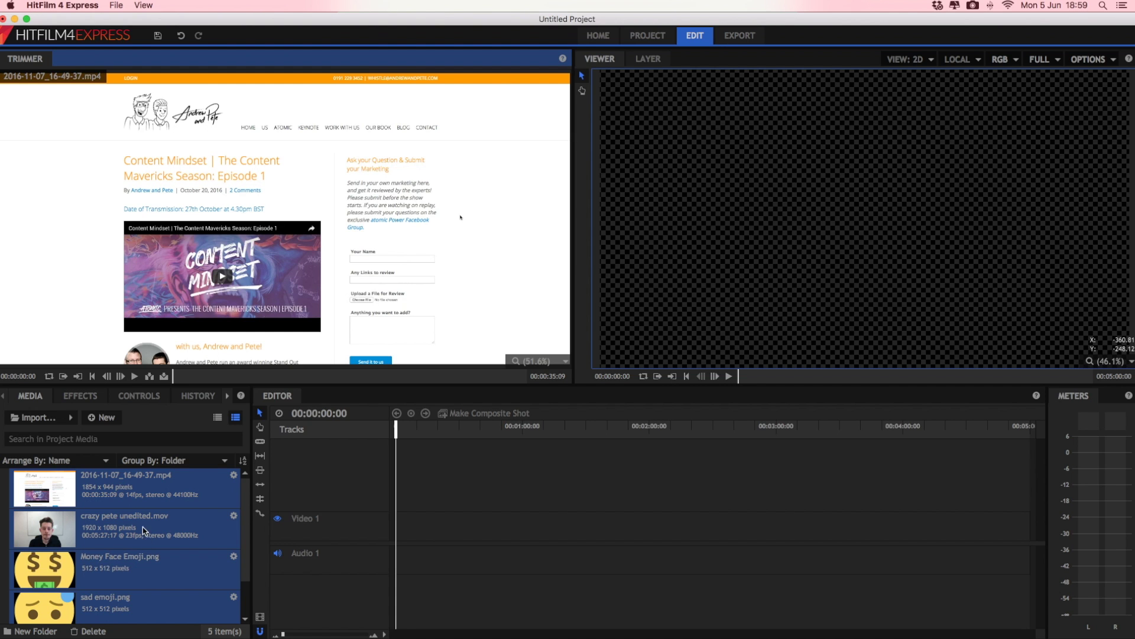
scroll(137, 524, down, 2)
scroll(137, 541, up, 2)
Step: Set crazy pete unedited.mov's in point at 00:00:26:00 and drag it onto Video 1 and Audio 1
click(107, 527)
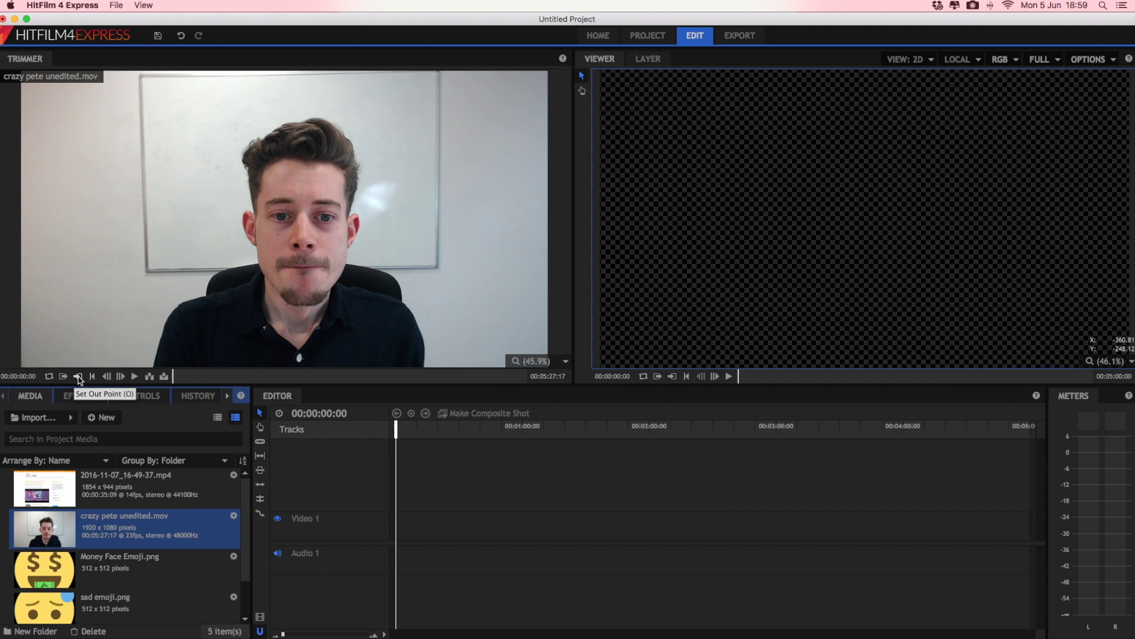
drag(172, 376, 192, 375)
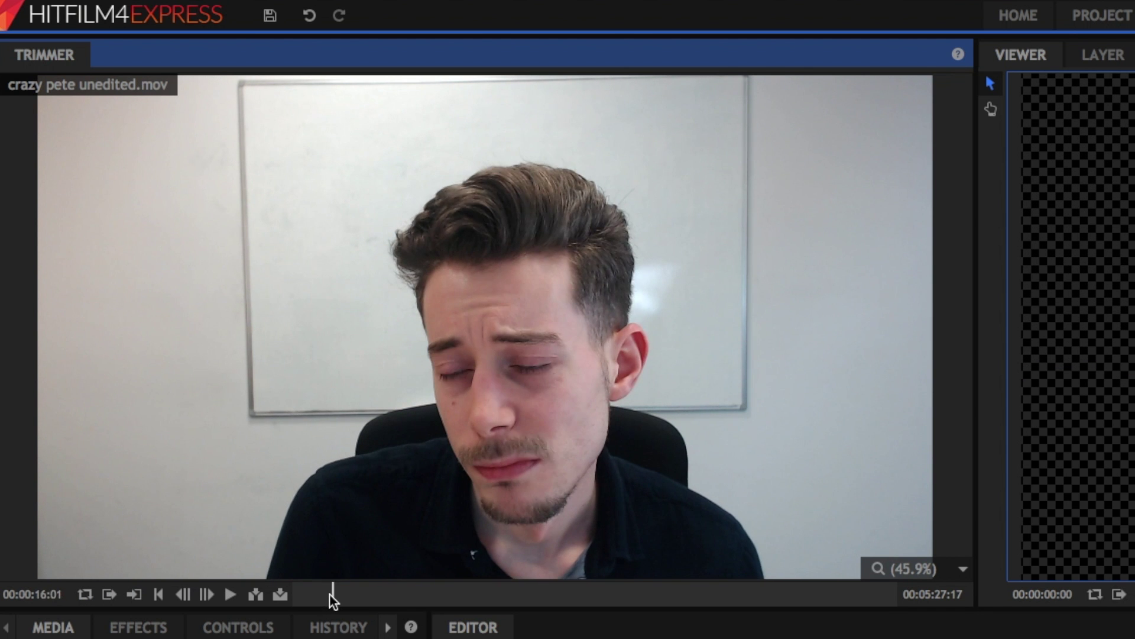
drag(329, 594, 342, 593)
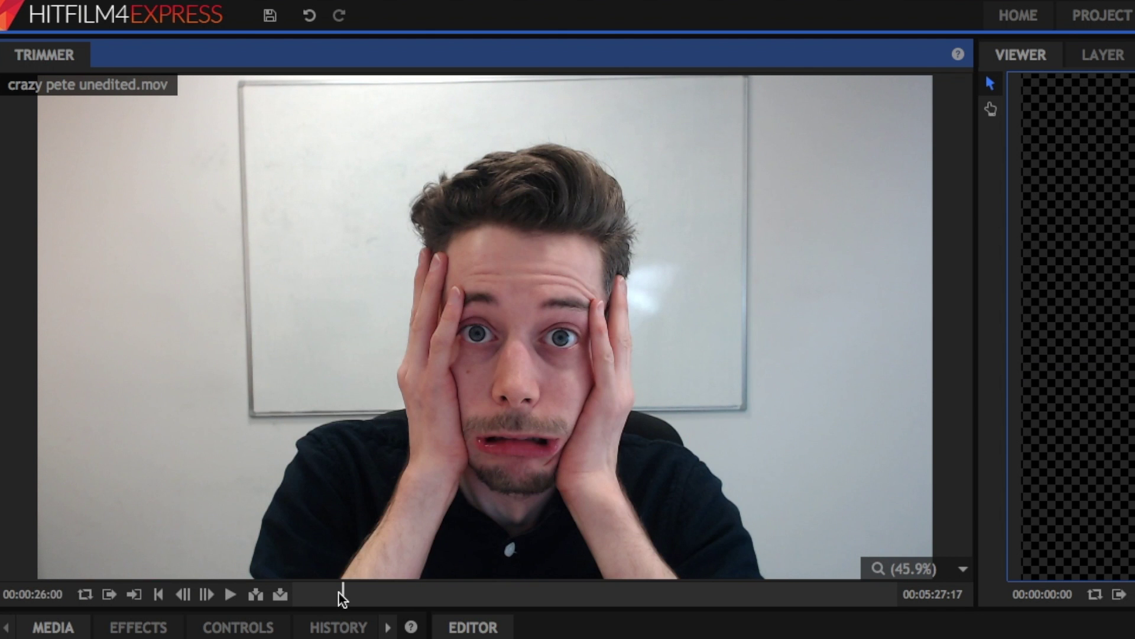
click(110, 594)
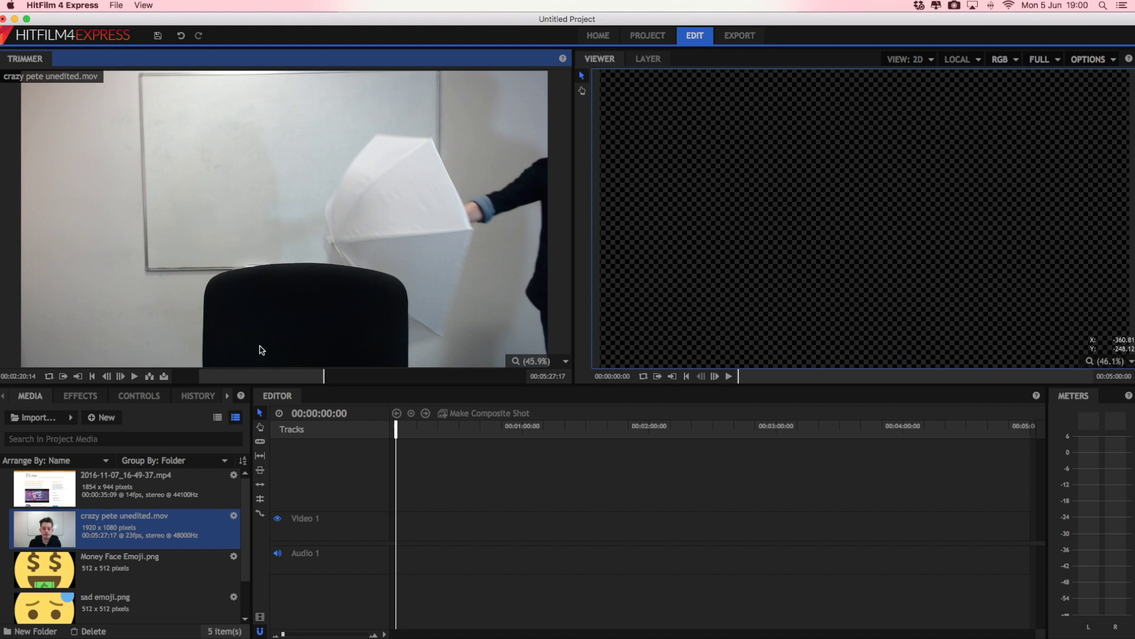
drag(329, 402, 421, 521)
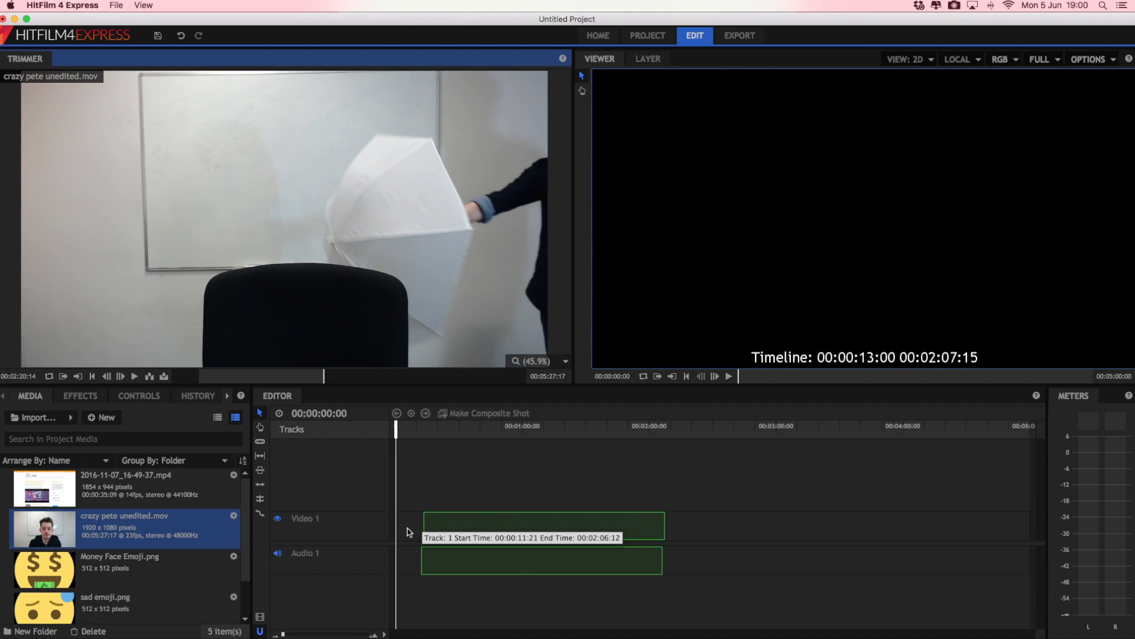
Step: Align the clip to the timeline start, match sequence settings to it, and preview playback
drag(407, 531, 397, 531)
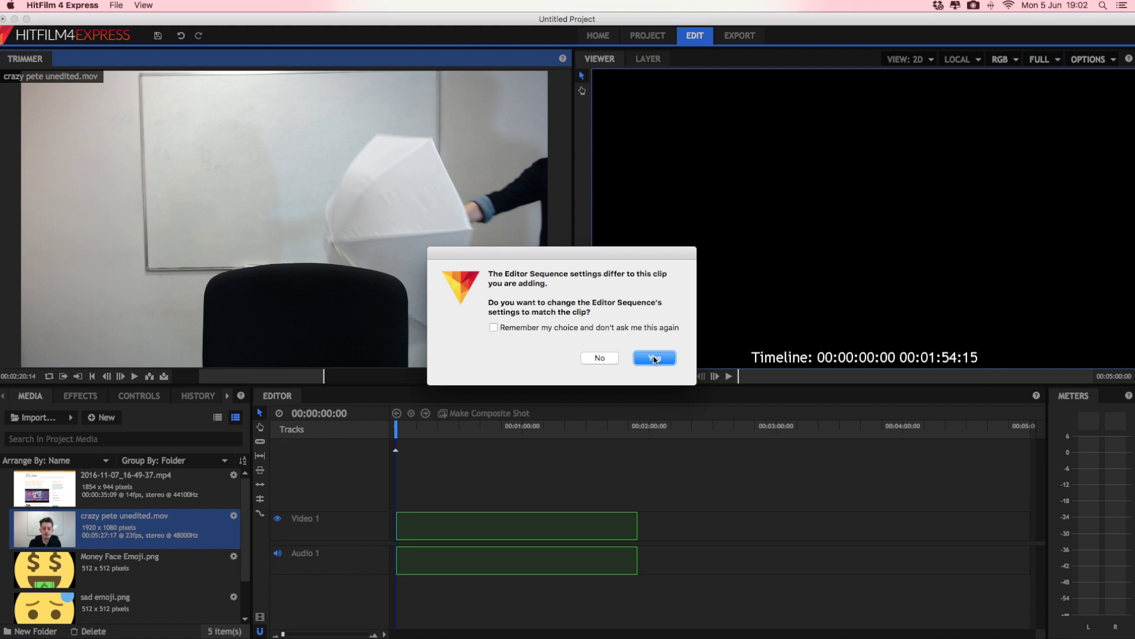
click(654, 359)
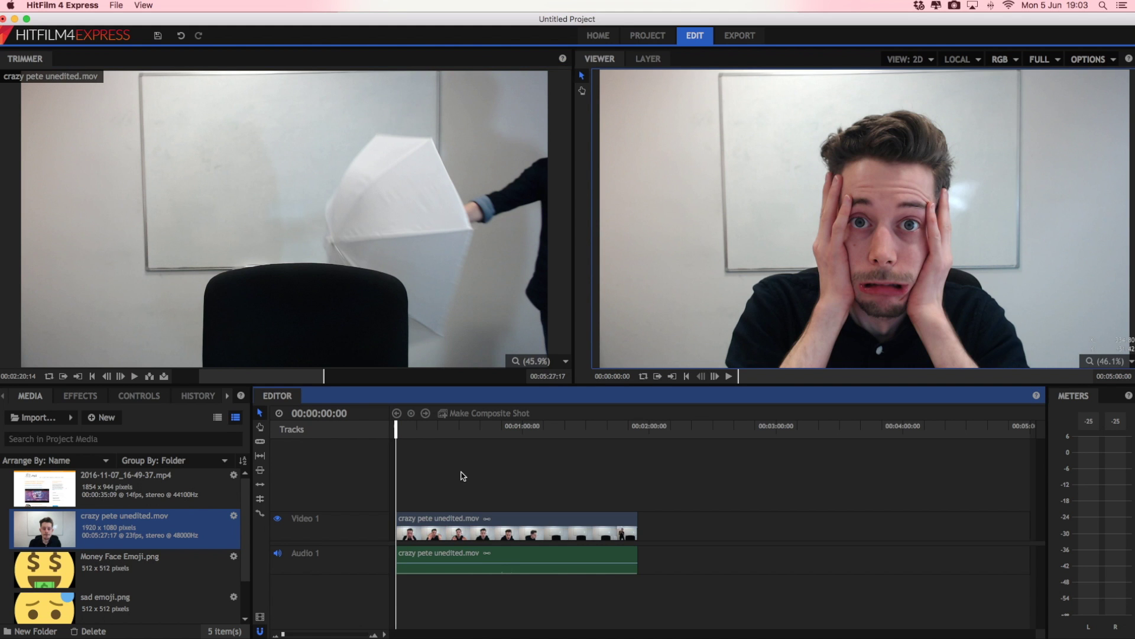
key(space)
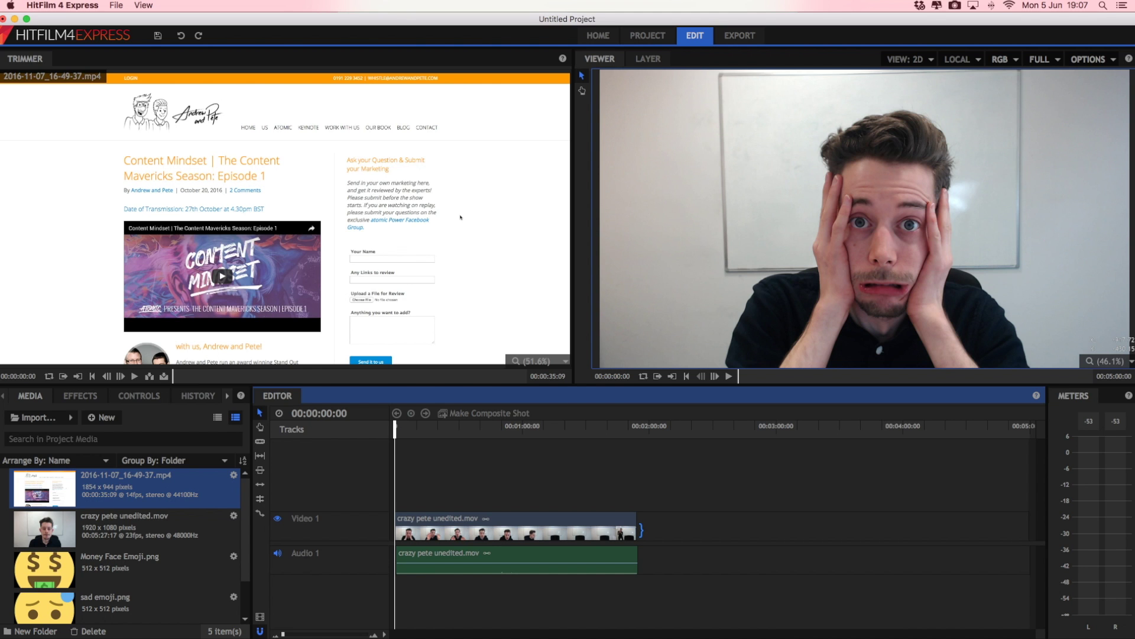
key(super+a)
Step: Shorten the clip's end and slice it twice to isolate a short middle section
drag(636, 526, 587, 526)
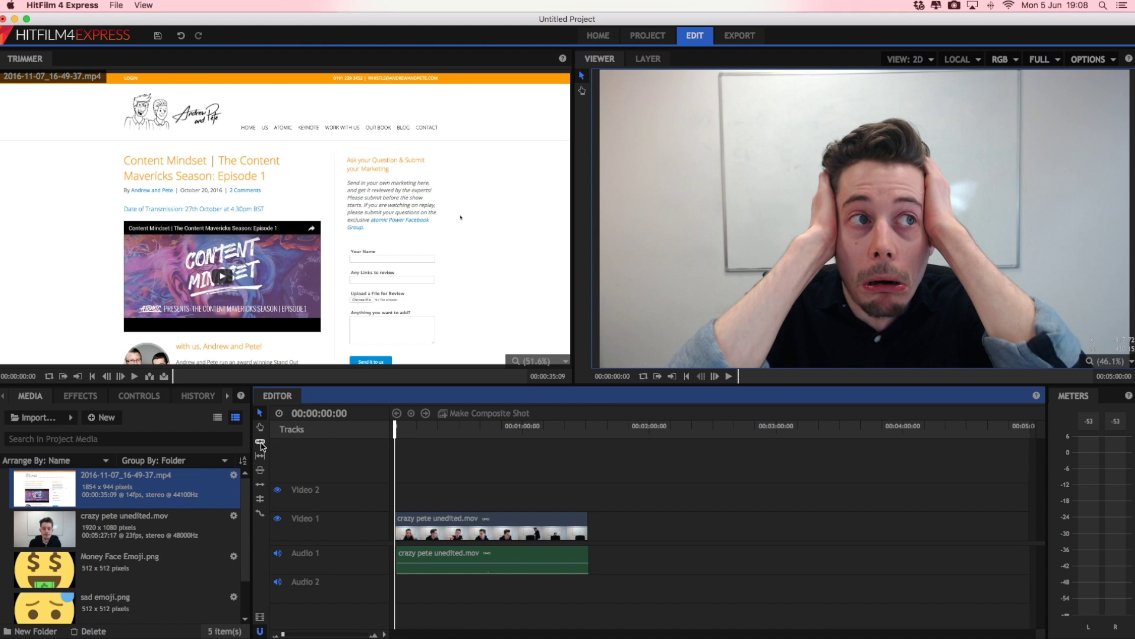
click(259, 442)
click(486, 526)
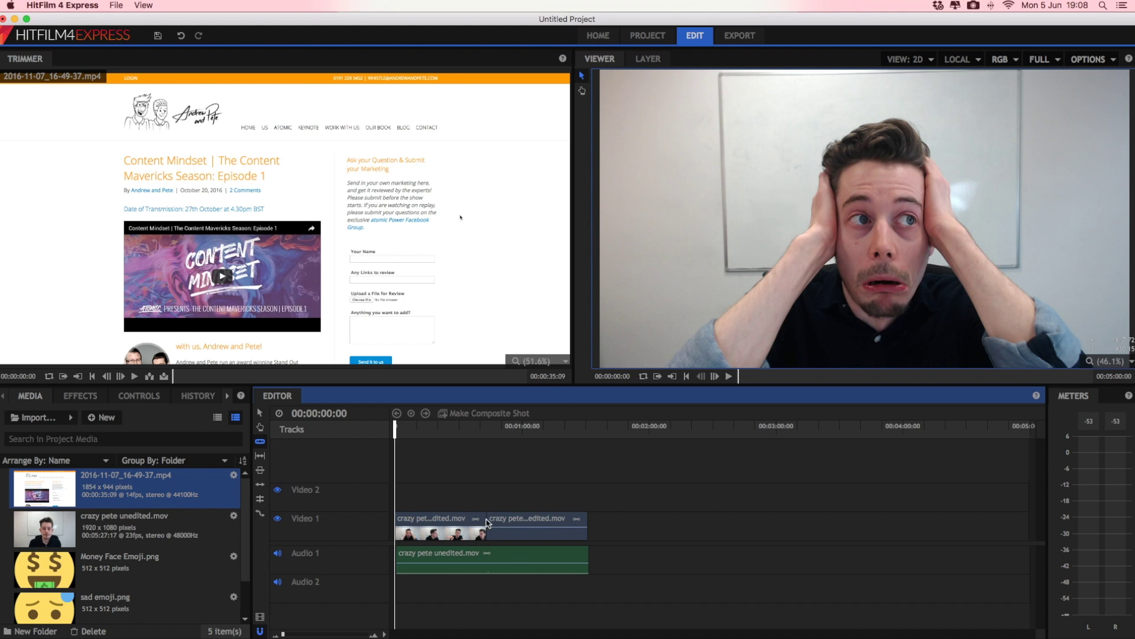
click(520, 526)
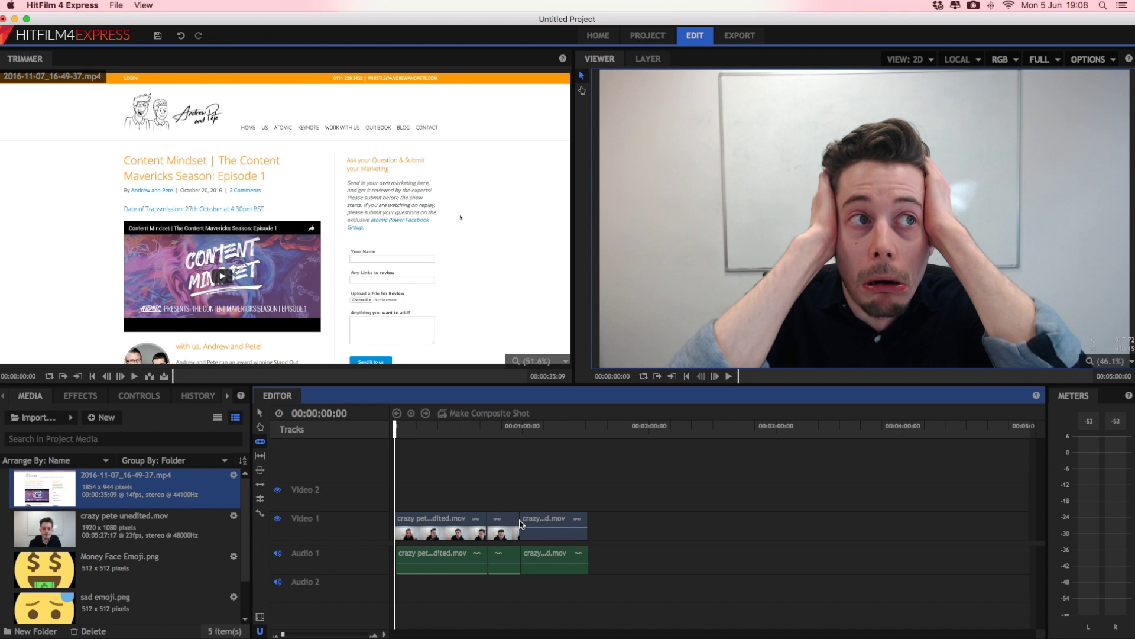
Step: Delete the middle section and slide the last clip left to close the gap
click(260, 412)
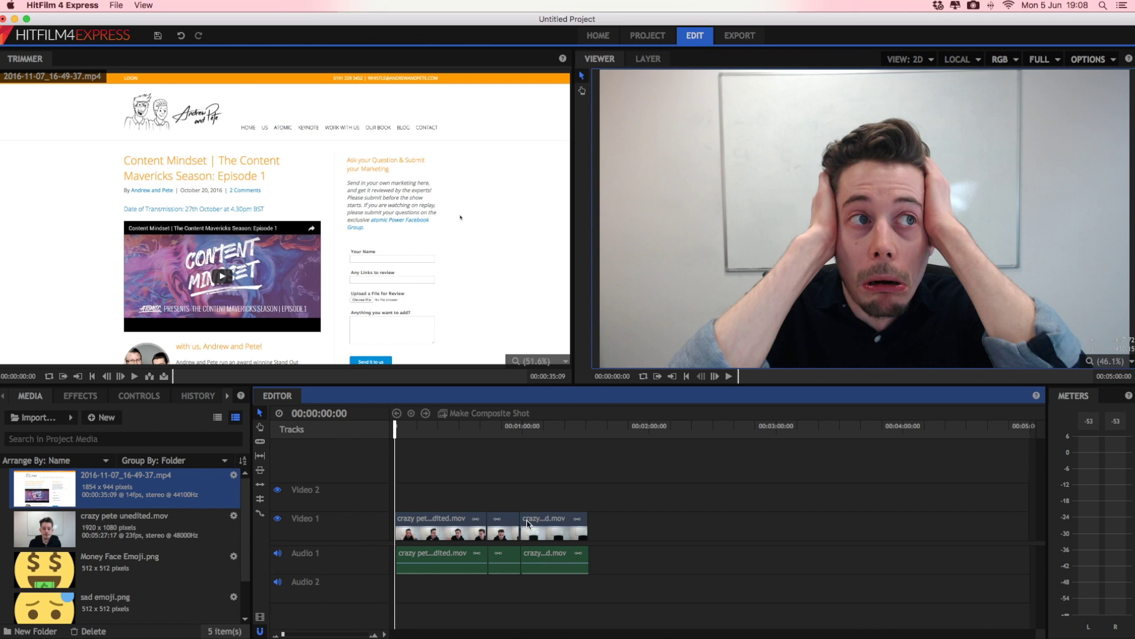
click(505, 526)
key(Delete)
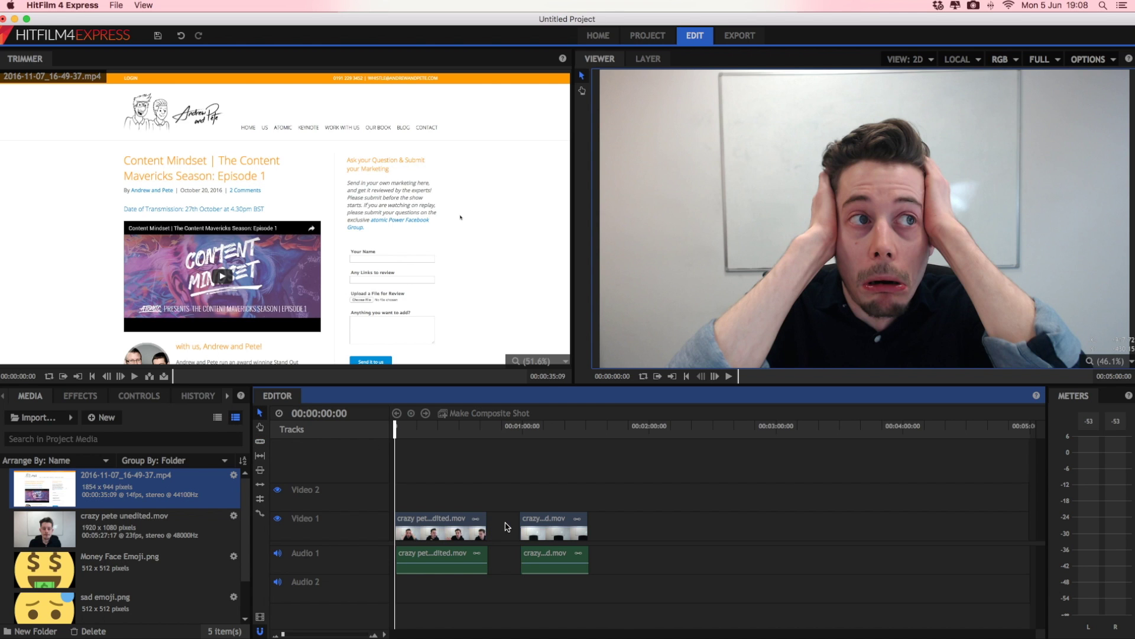
drag(537, 524, 502, 524)
drag(451, 495, 511, 548)
click(496, 502)
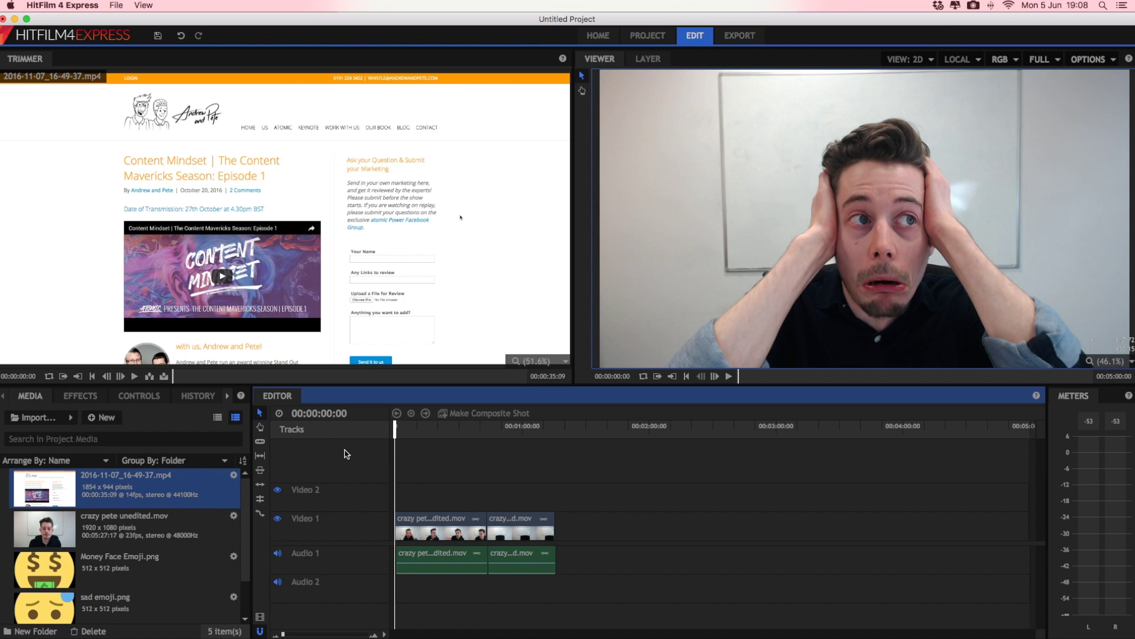
Step: Revert to the second Slice Object step in History, restoring the deleted middle piece
click(194, 397)
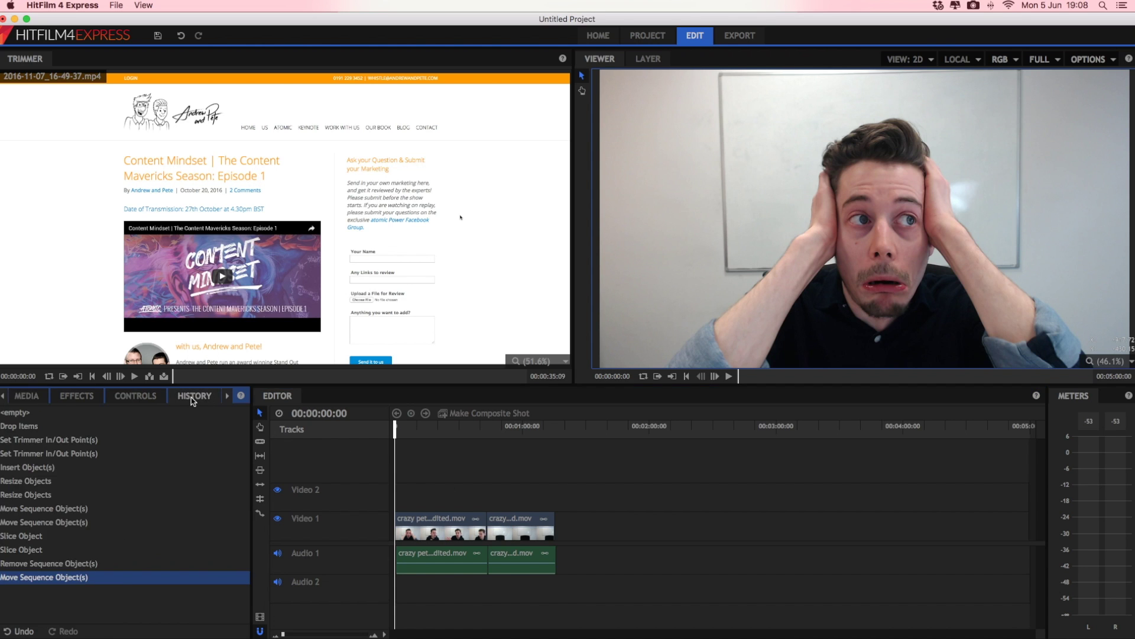
click(106, 564)
click(100, 550)
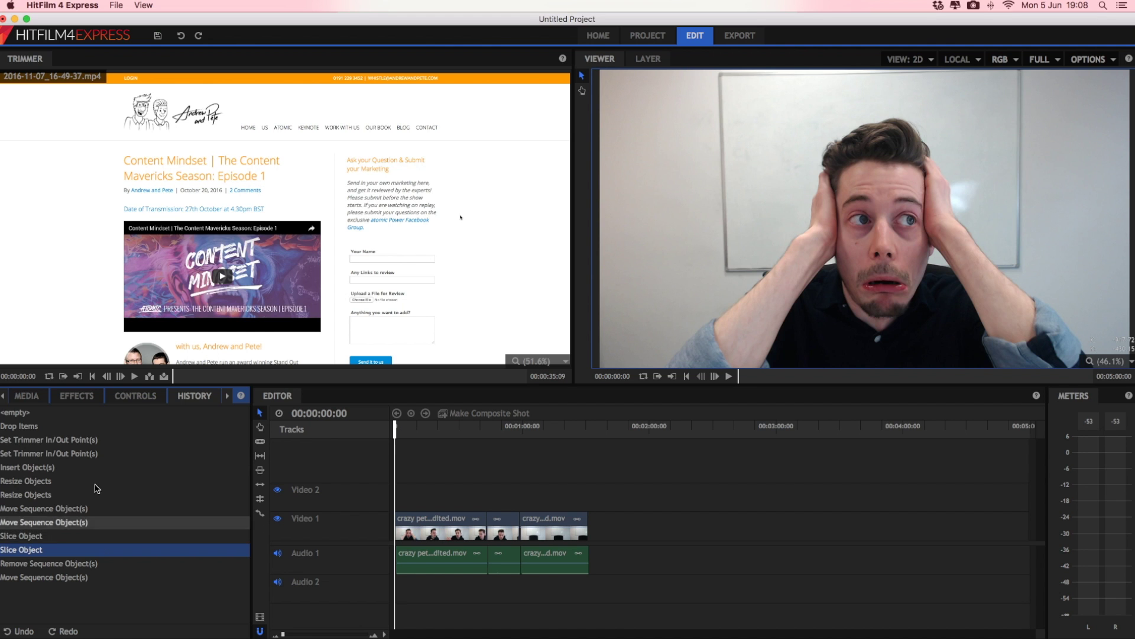
click(26, 395)
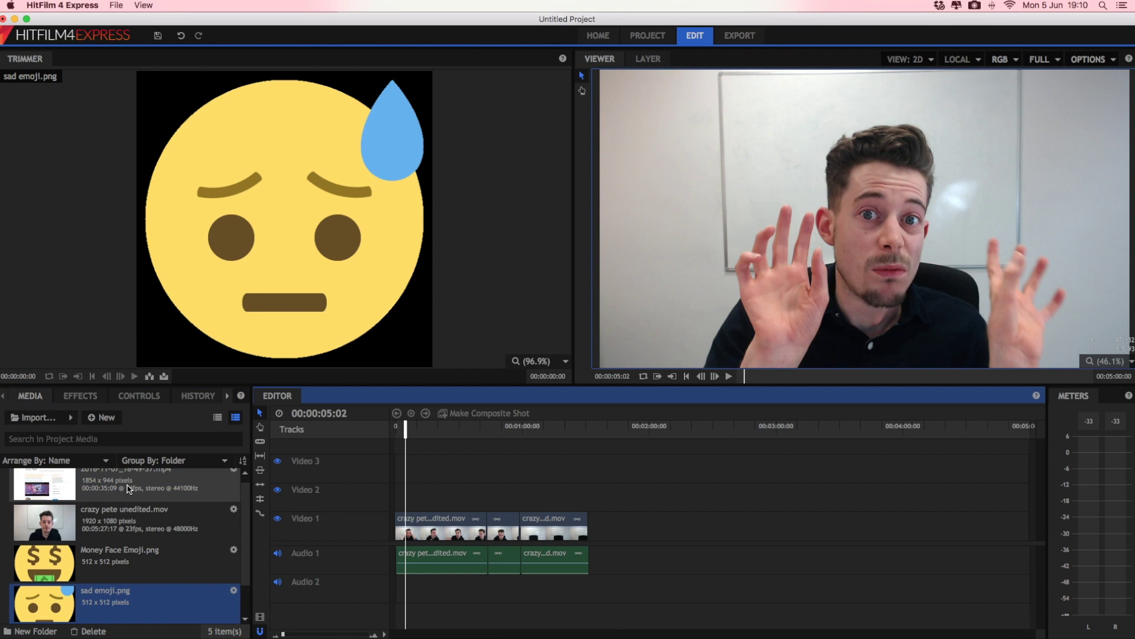
Step: Place 2016-11-07_16-49-37.mp4 on Video 2 and shrink it into the Viewer's top-right corner
drag(108, 487, 399, 501)
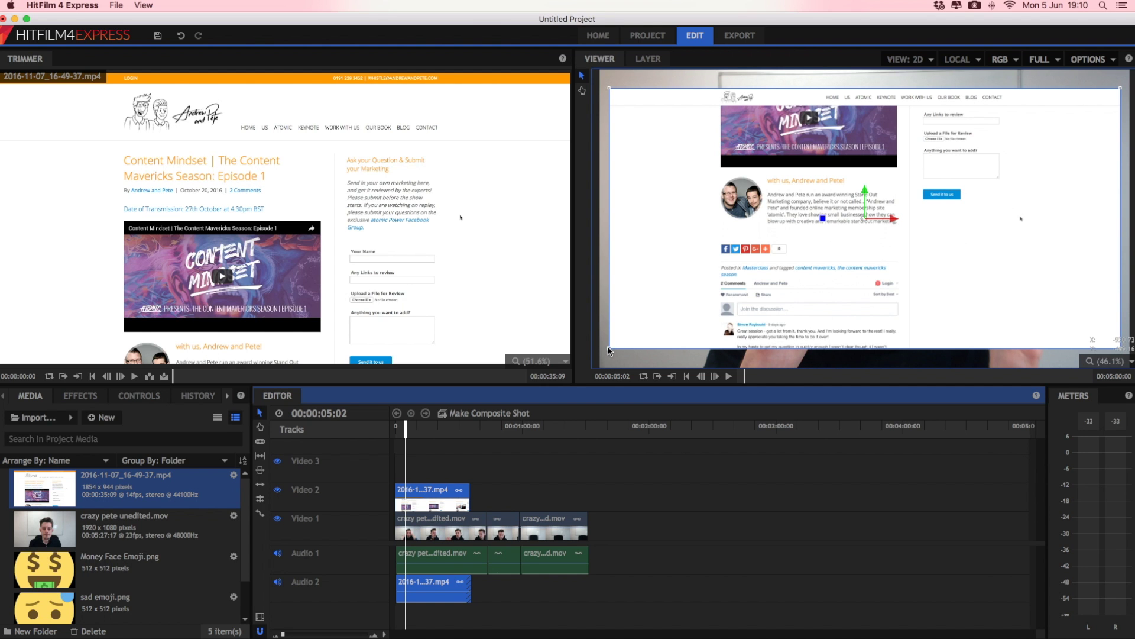
drag(610, 351, 695, 306)
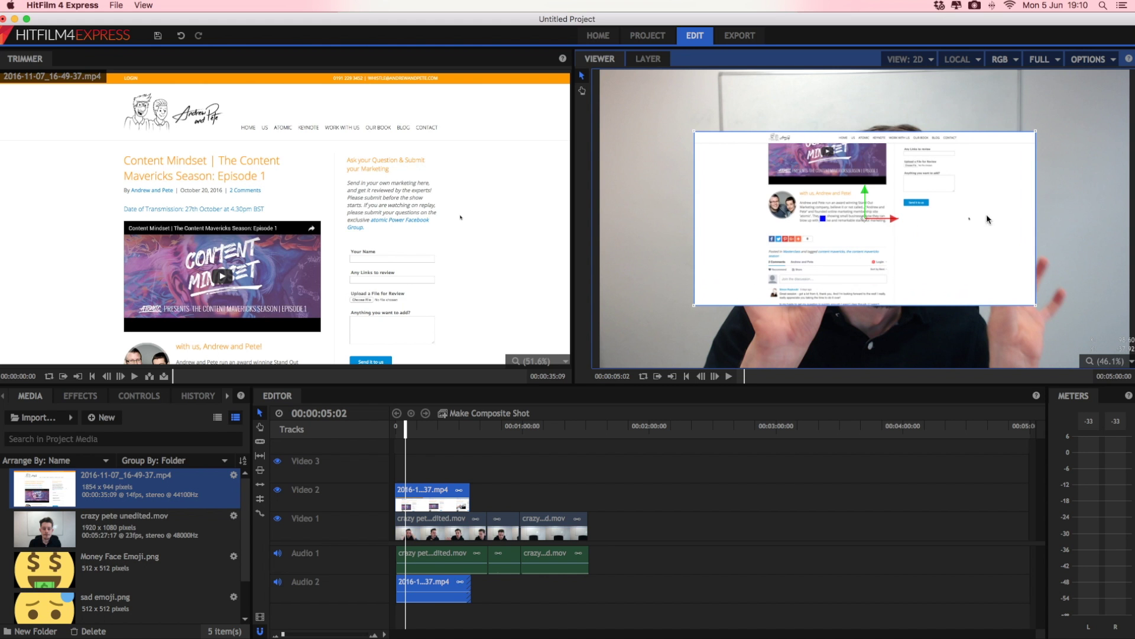
drag(987, 219, 971, 189)
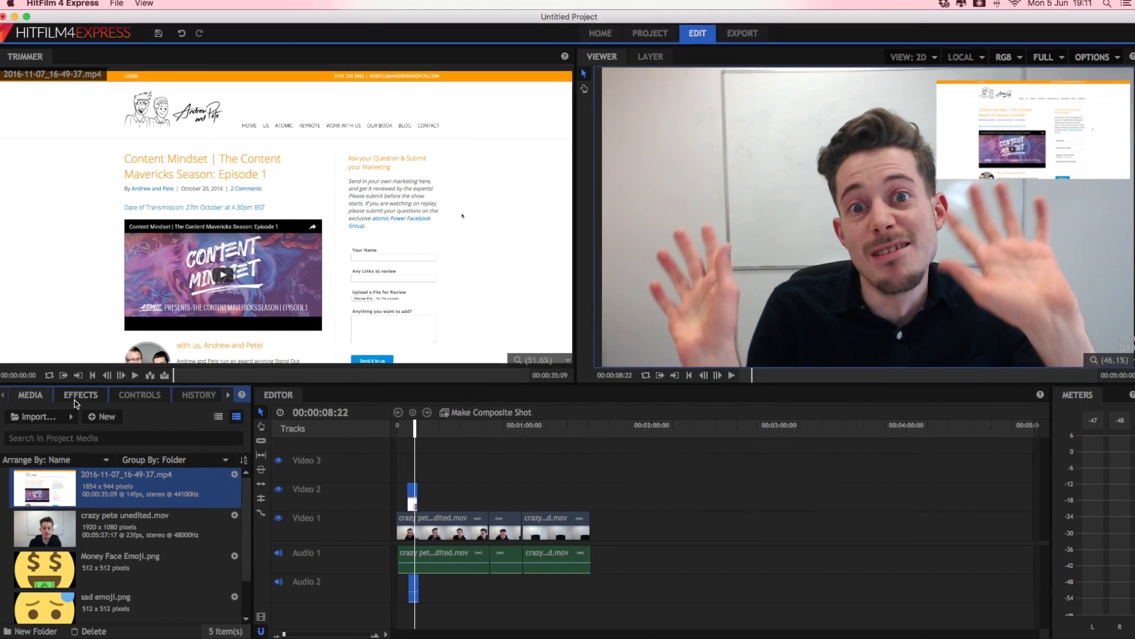
Step: Drop Cross Dissolve from Transitions - Video > Dissolve onto the Video 1 cut and play it back
click(76, 397)
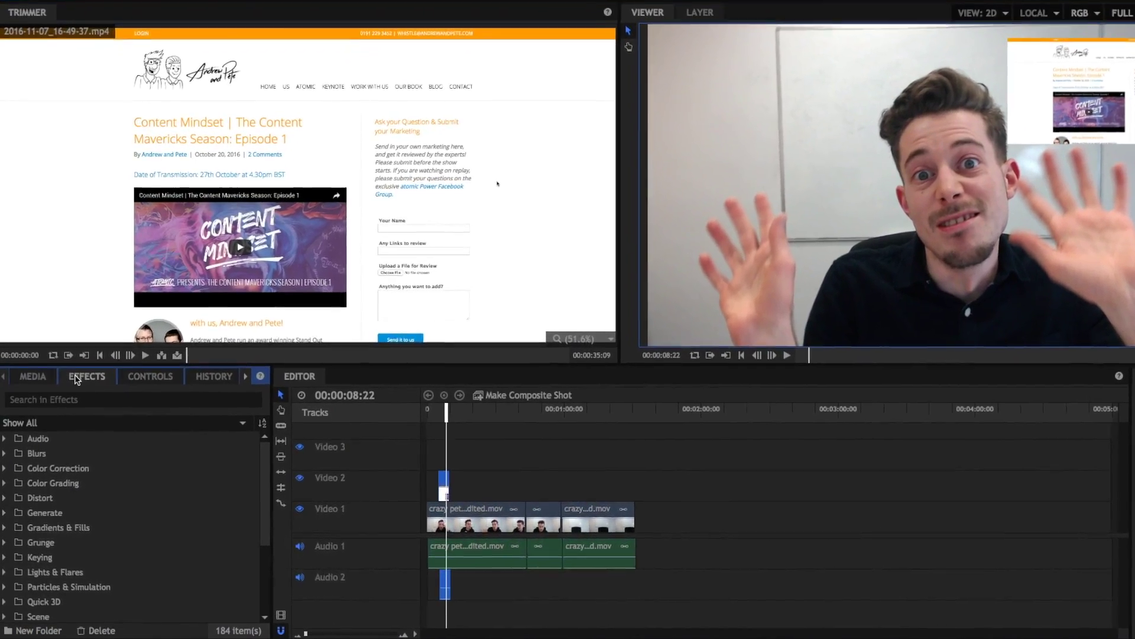
scroll(91, 450, down, 3)
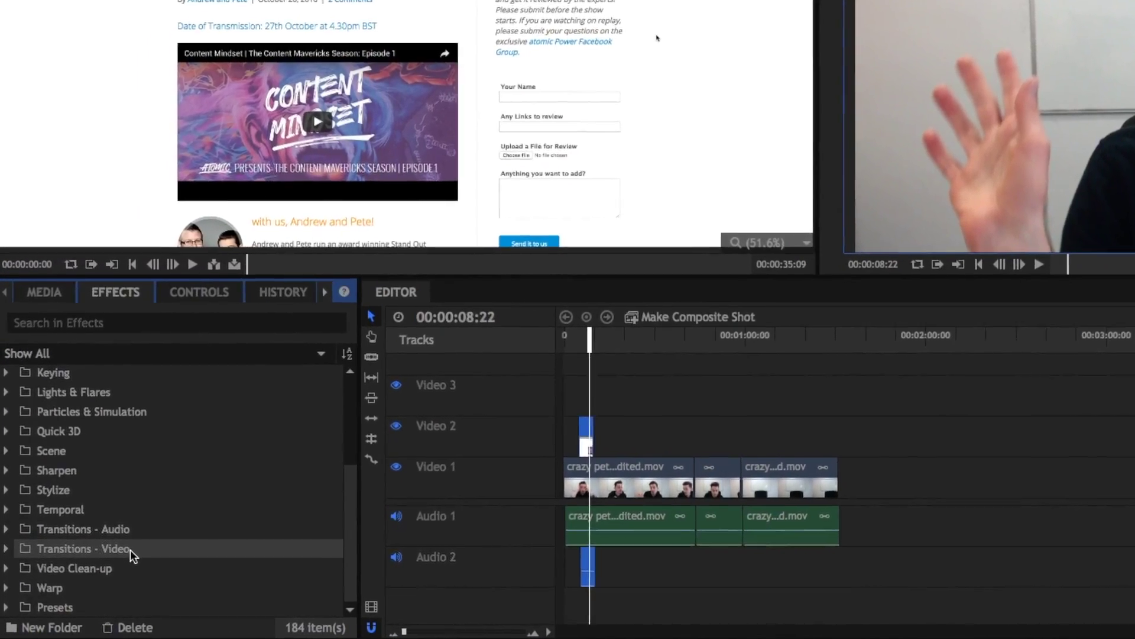
click(6, 548)
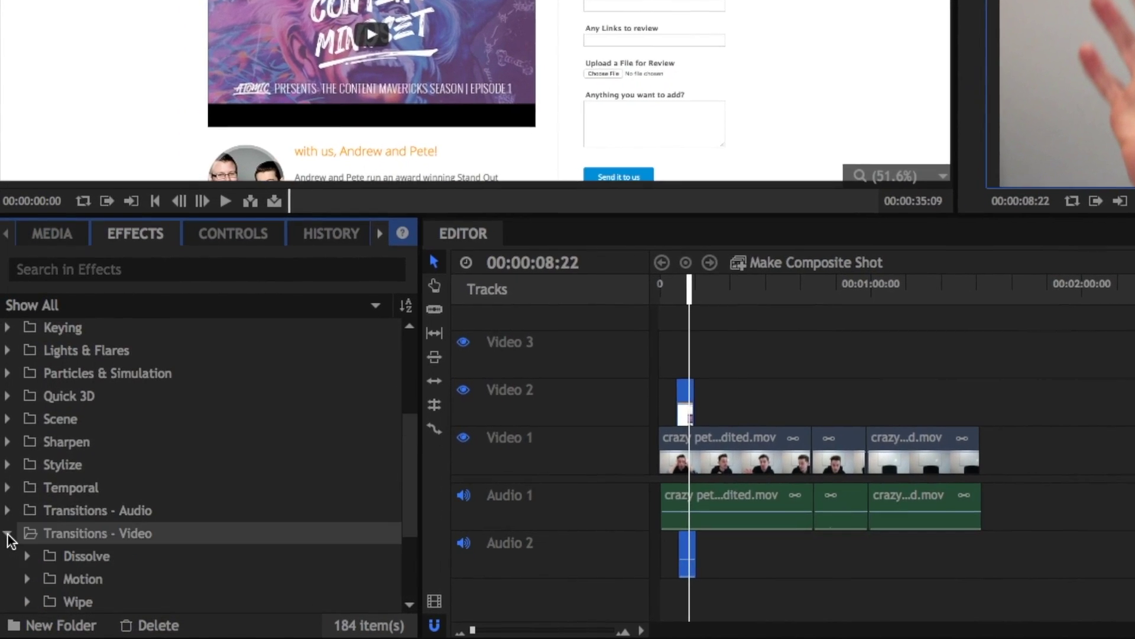
scroll(94, 536, down, 3)
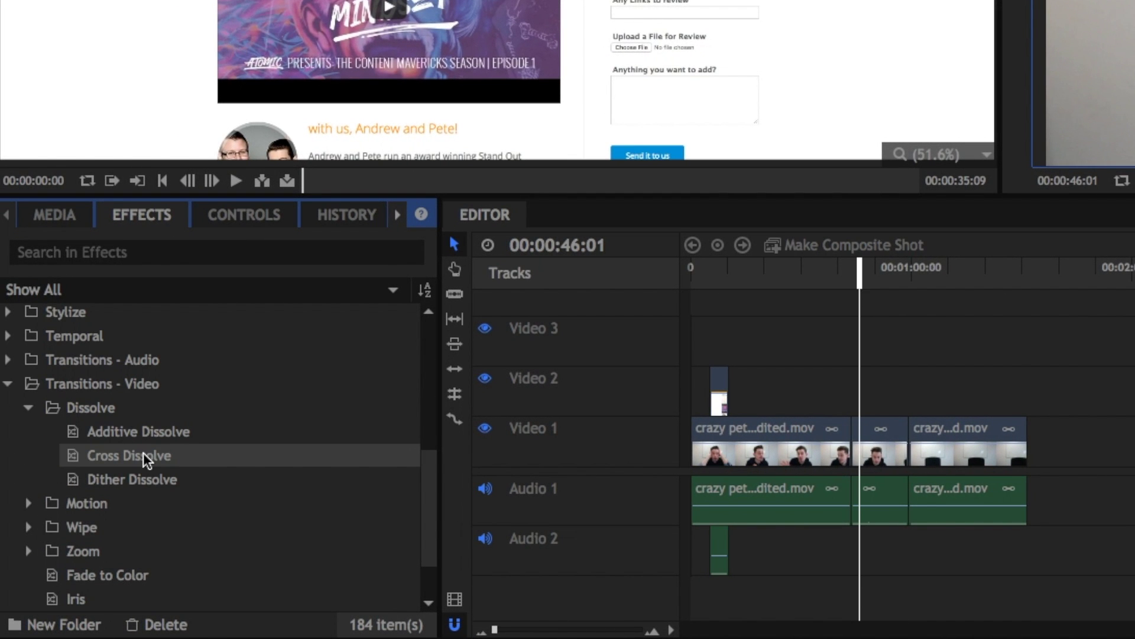
mouse_move(143, 452)
mouse_down()
mouse_move(830, 450)
mouse_move(914, 430)
mouse_up()
click(910, 273)
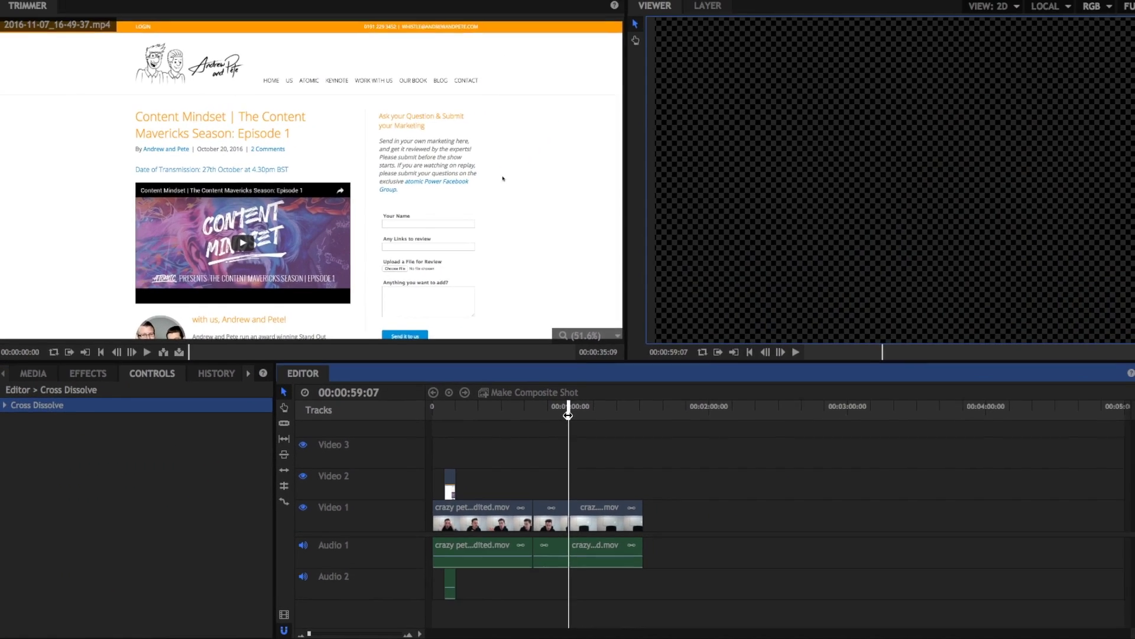
key(space)
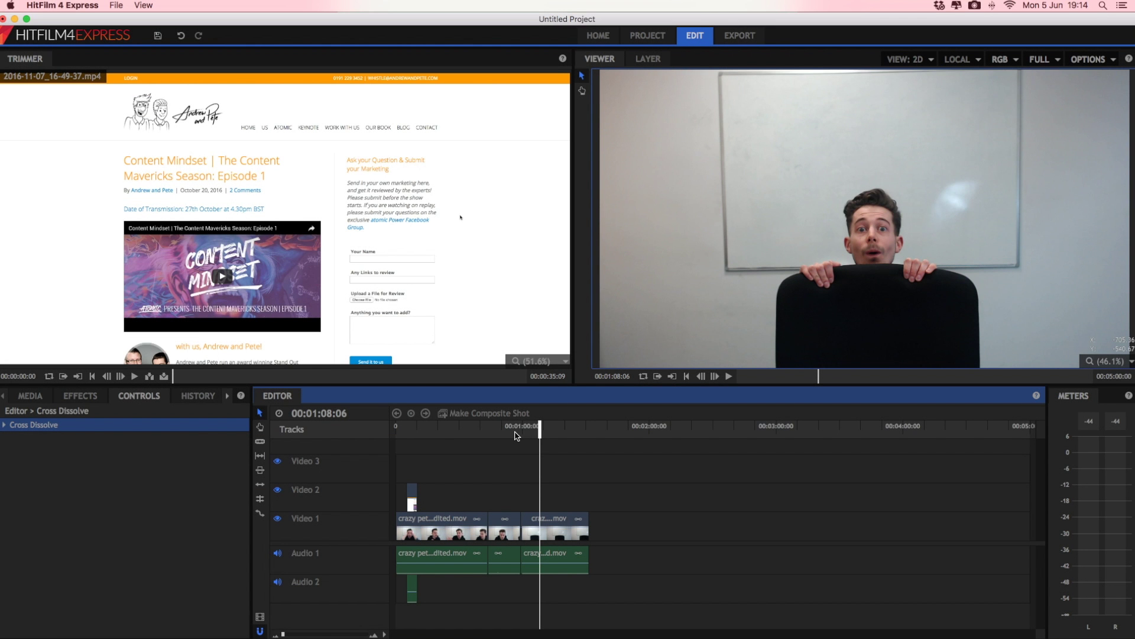
click(30, 396)
Step: Create a new composite shot from the Media panel and name it TEXT 1
click(100, 417)
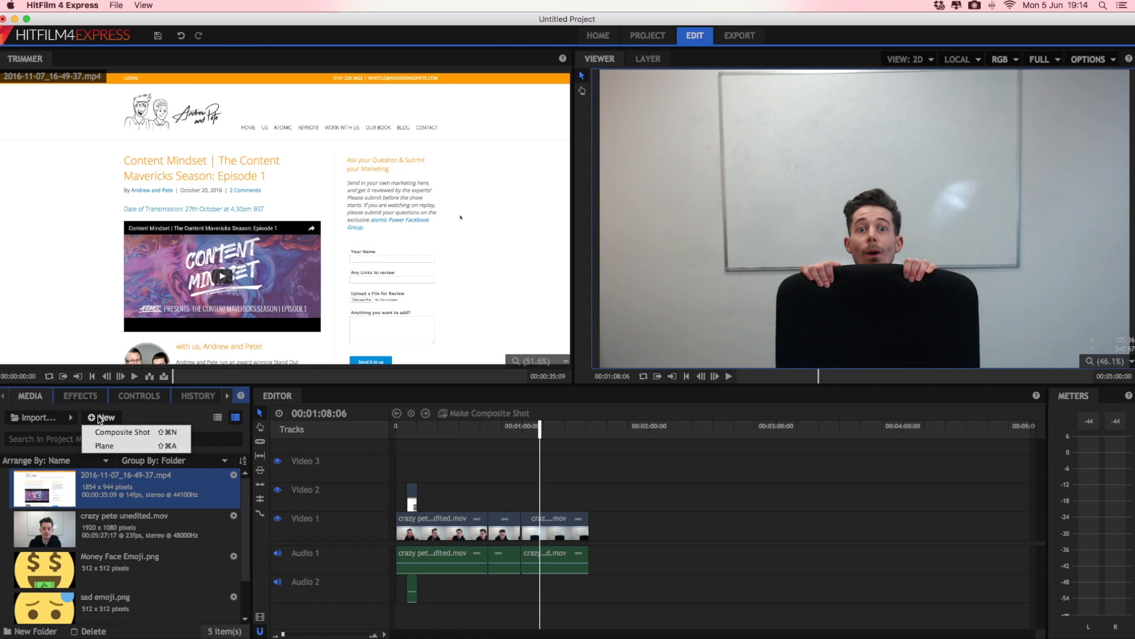
click(140, 432)
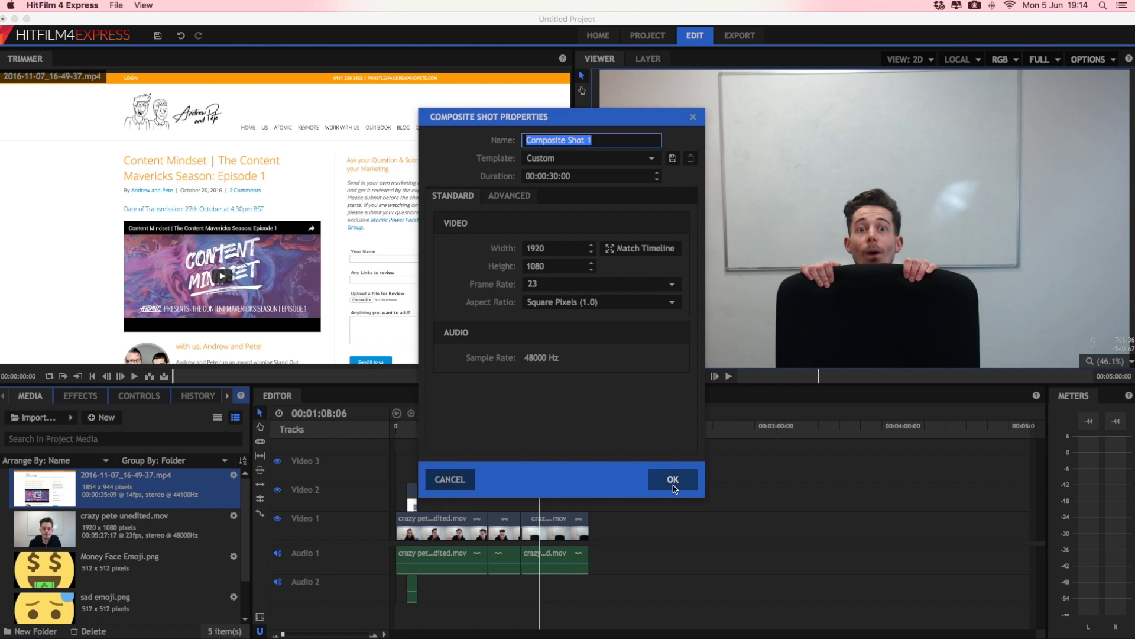
text(TEXT)
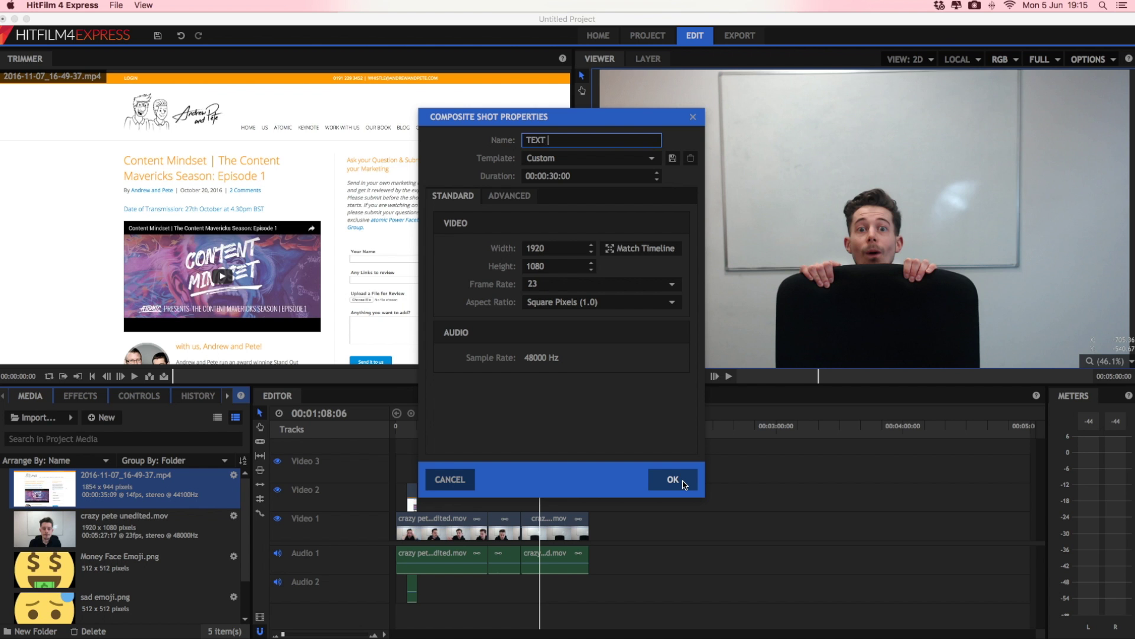
click(682, 485)
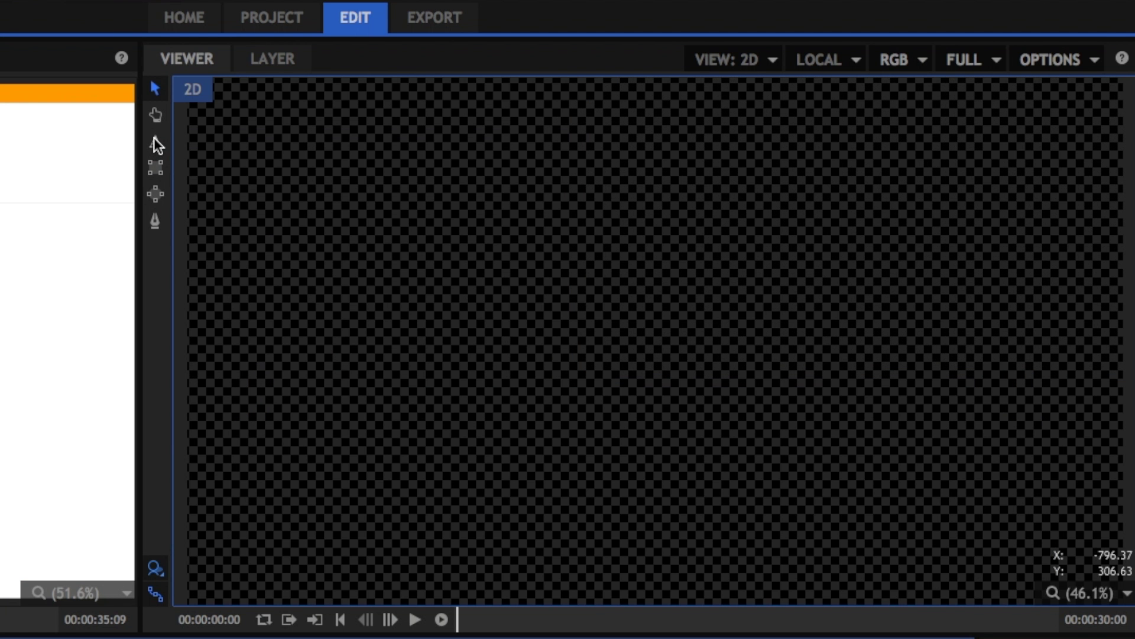
Step: Draw a text box across the lower canvas, type 'TEXT EXAMPLE' and select it
click(156, 143)
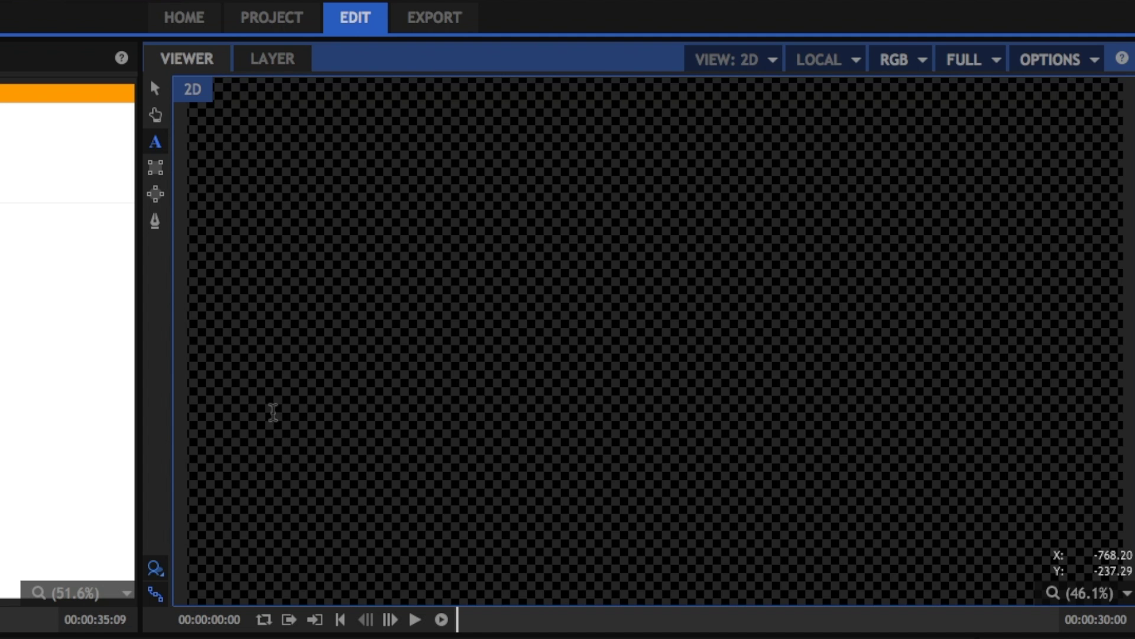
drag(263, 418, 1031, 537)
text(TEXT EXA)
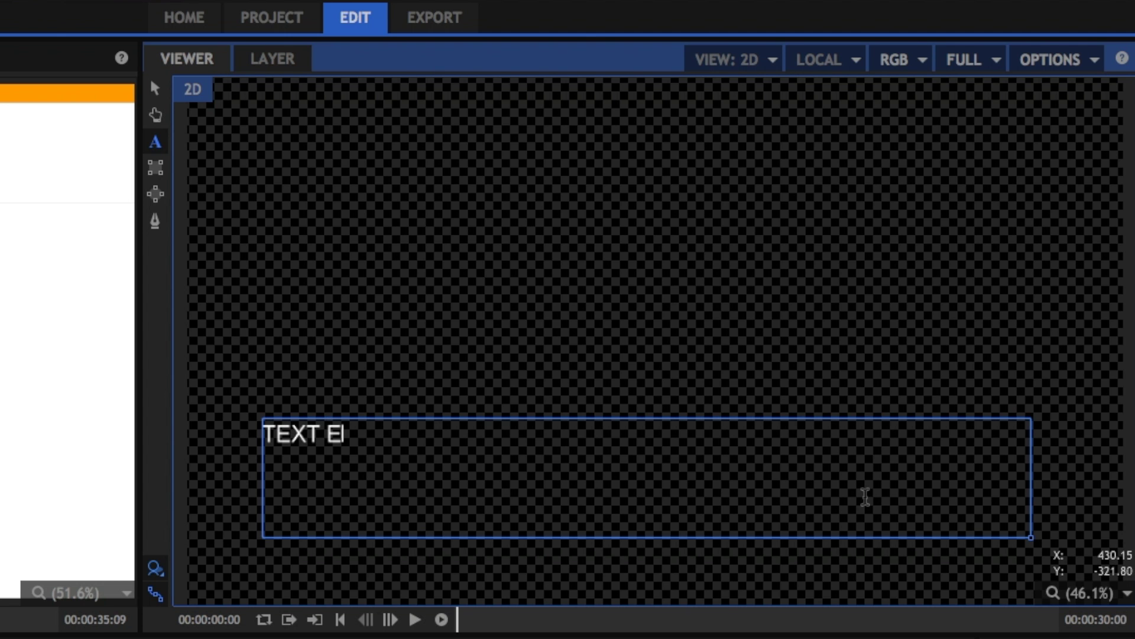
text(MPLE)
key(super+a)
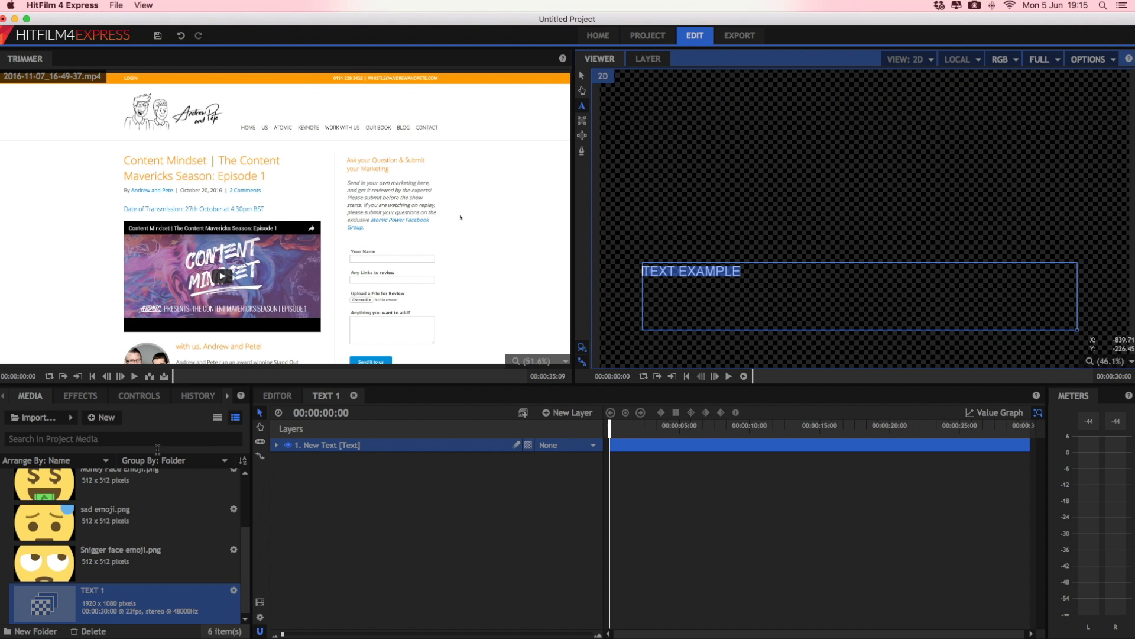
Step: Set the title to the RIVERHACK font at size 100, centre-aligned
click(226, 397)
click(226, 396)
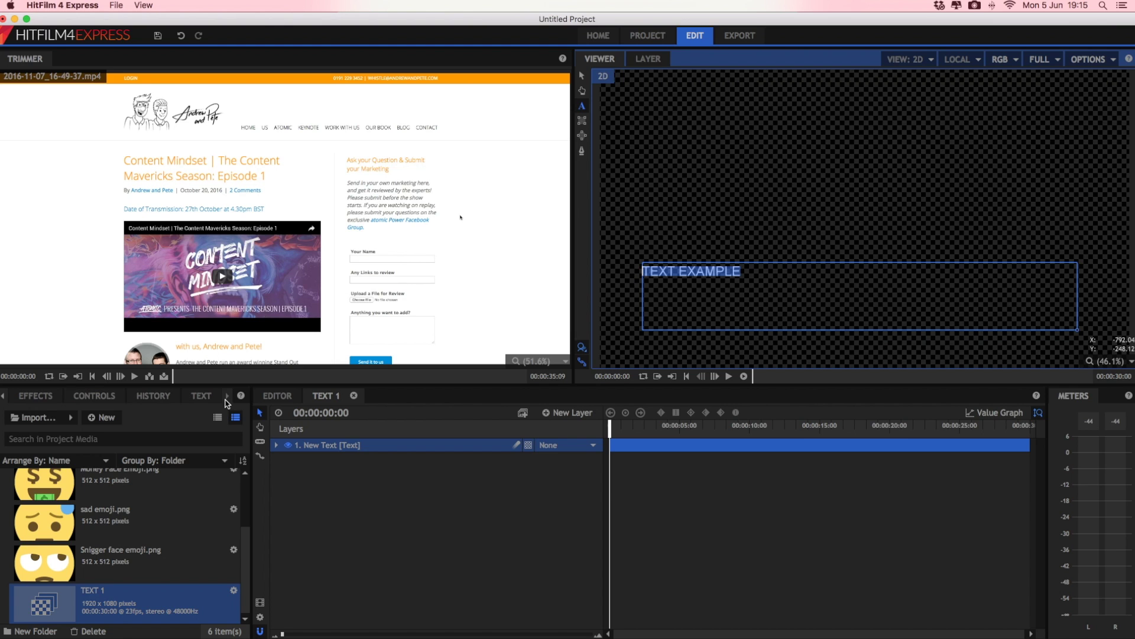
click(195, 395)
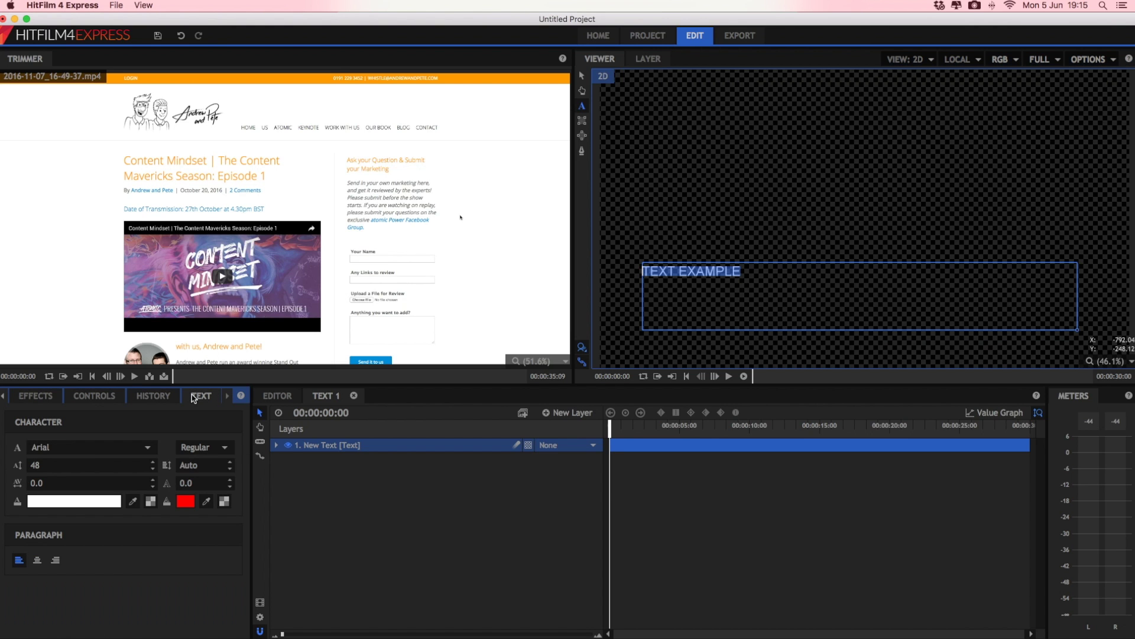
click(115, 448)
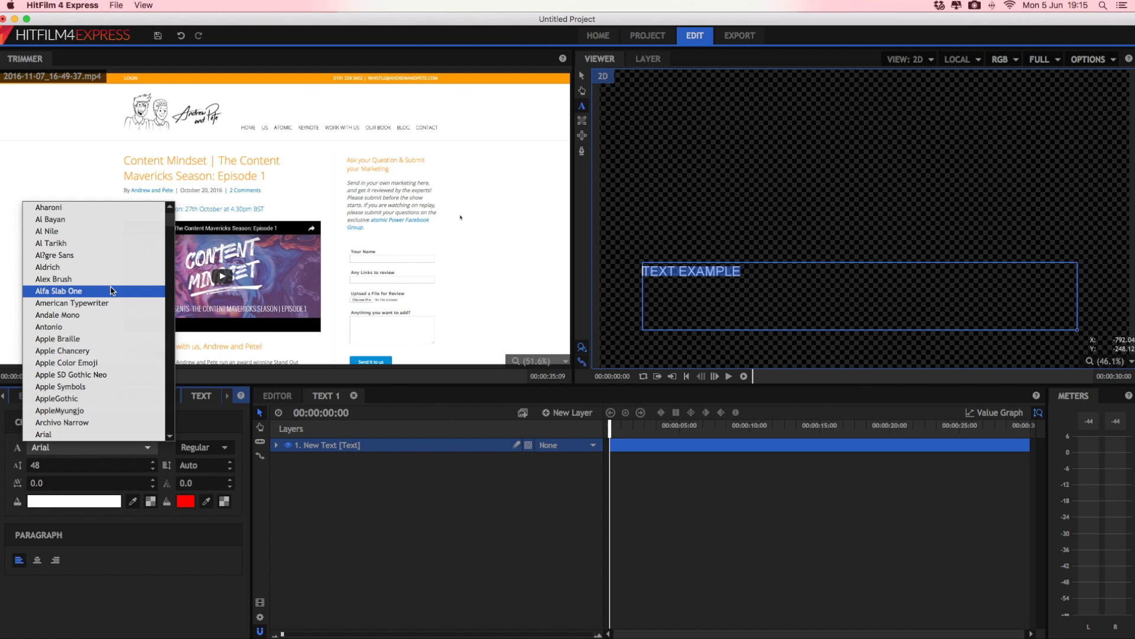
key(r)
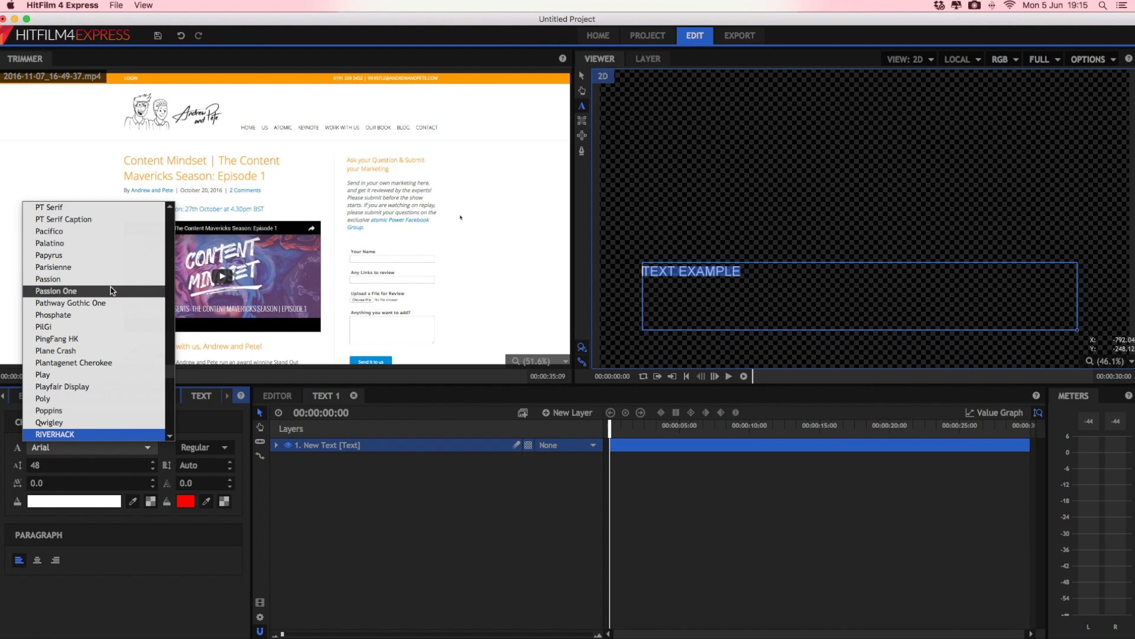
key(Return)
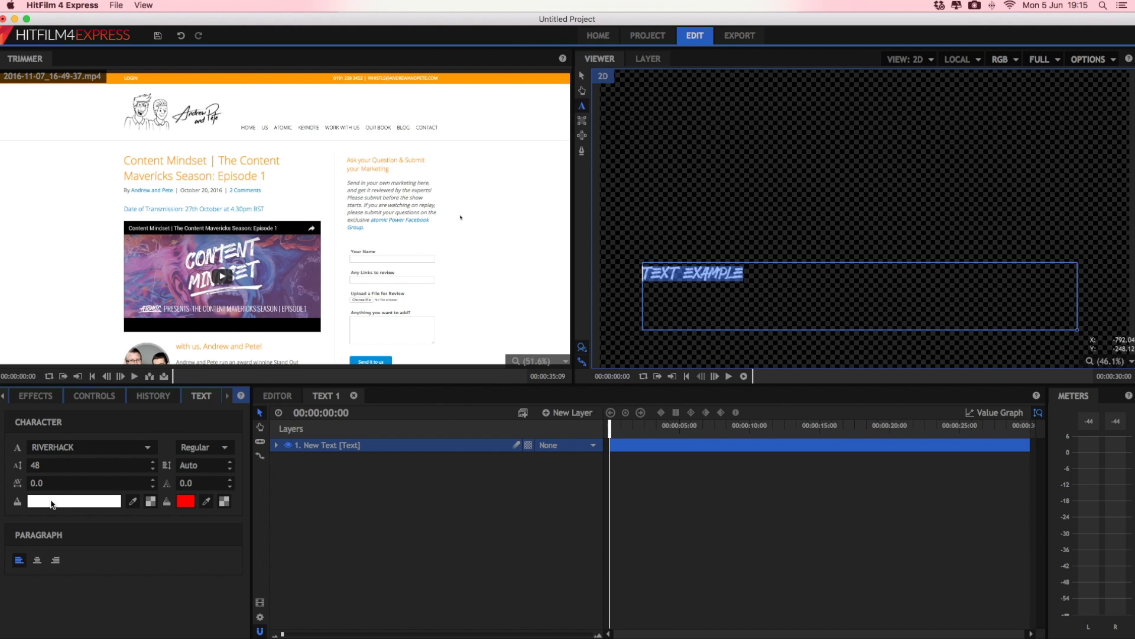
drag(88, 466, 136, 466)
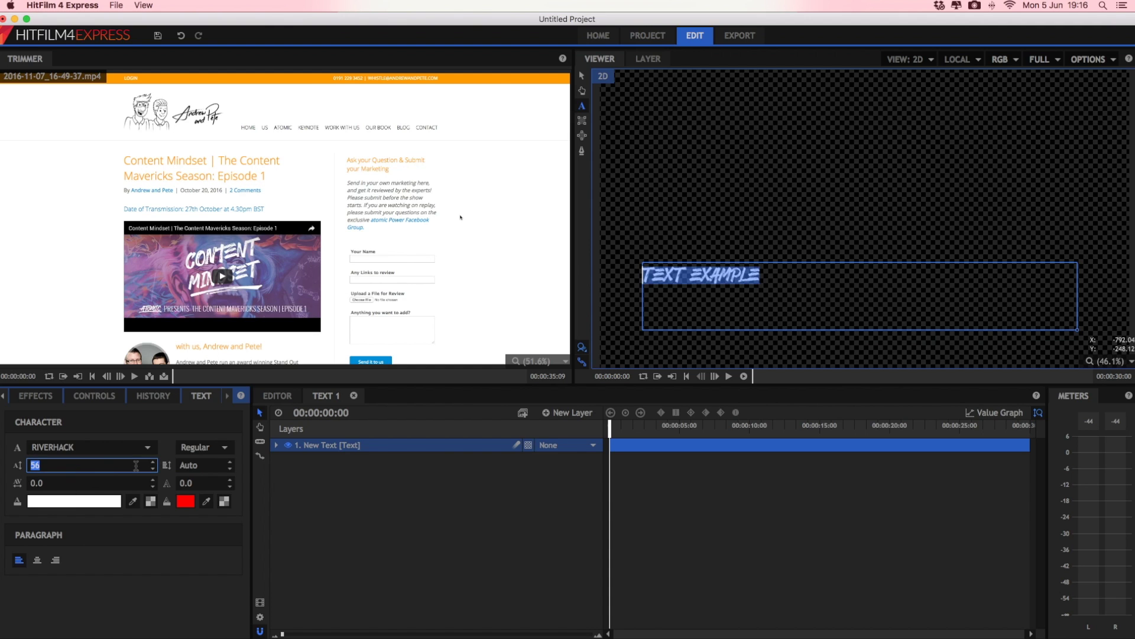
text(100)
key(Return)
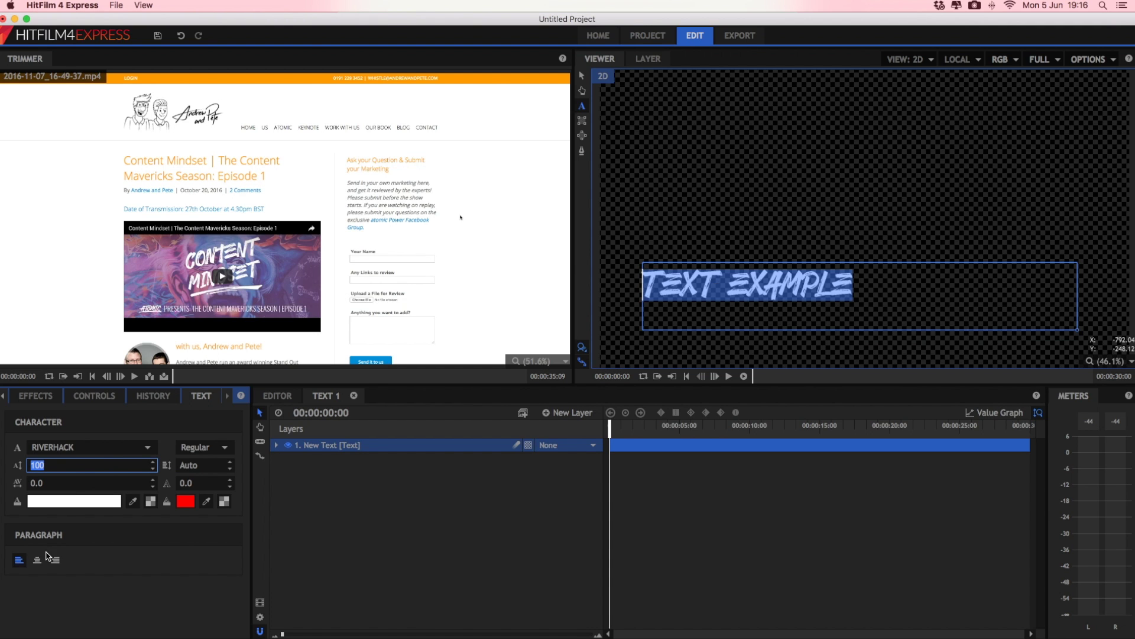
click(37, 560)
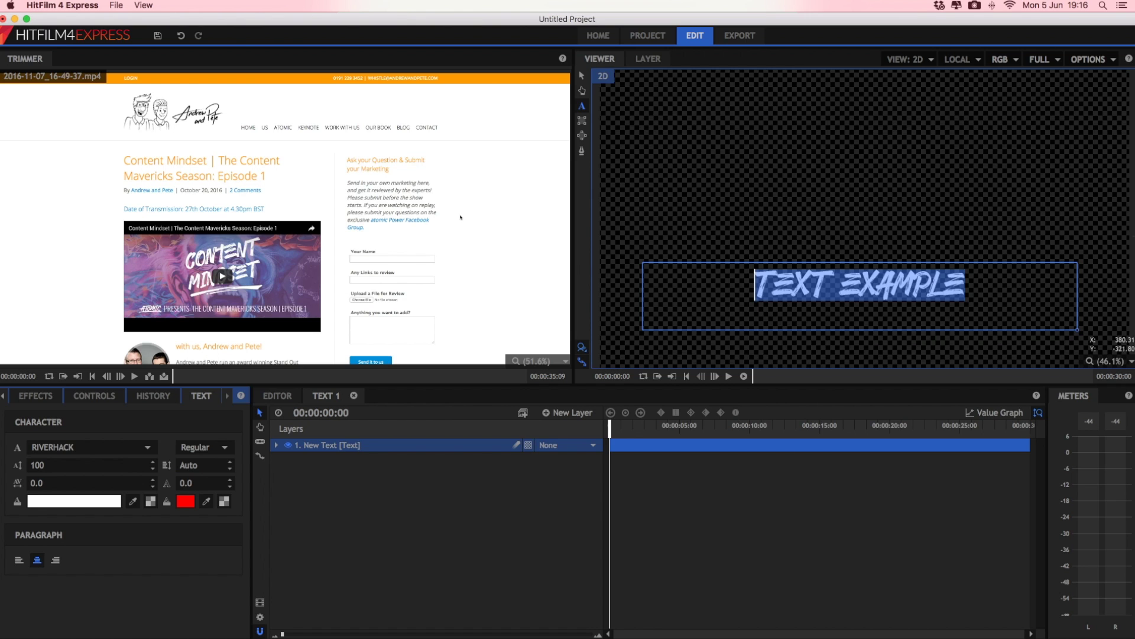
click(998, 290)
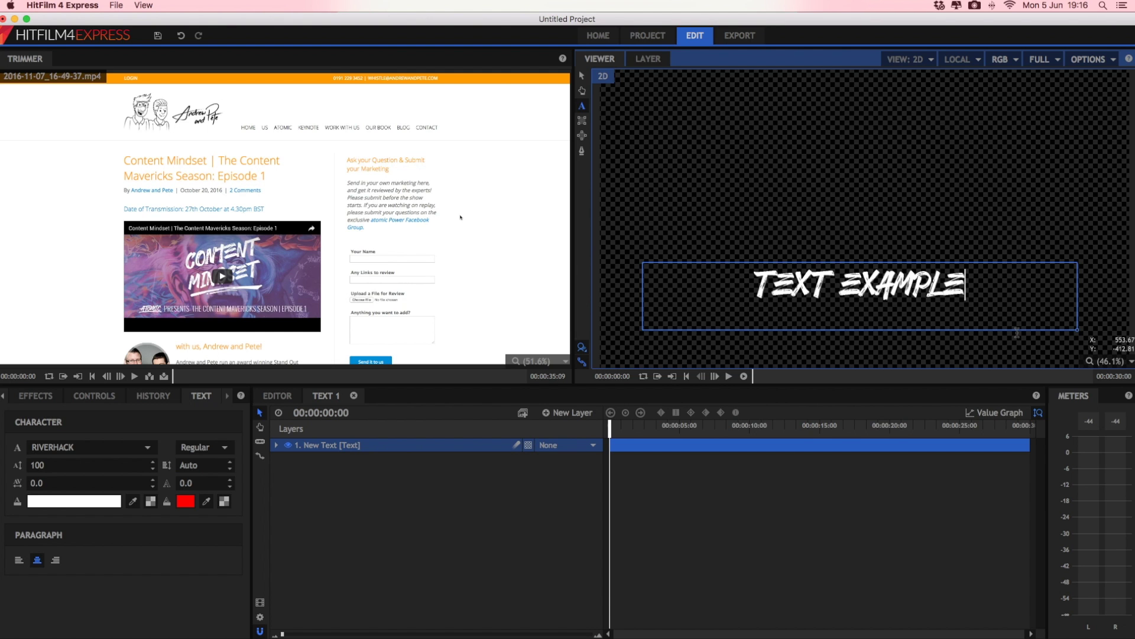
Step: Back in the Editor, drag the TEXT 1 composite from Media onto the timeline
click(276, 400)
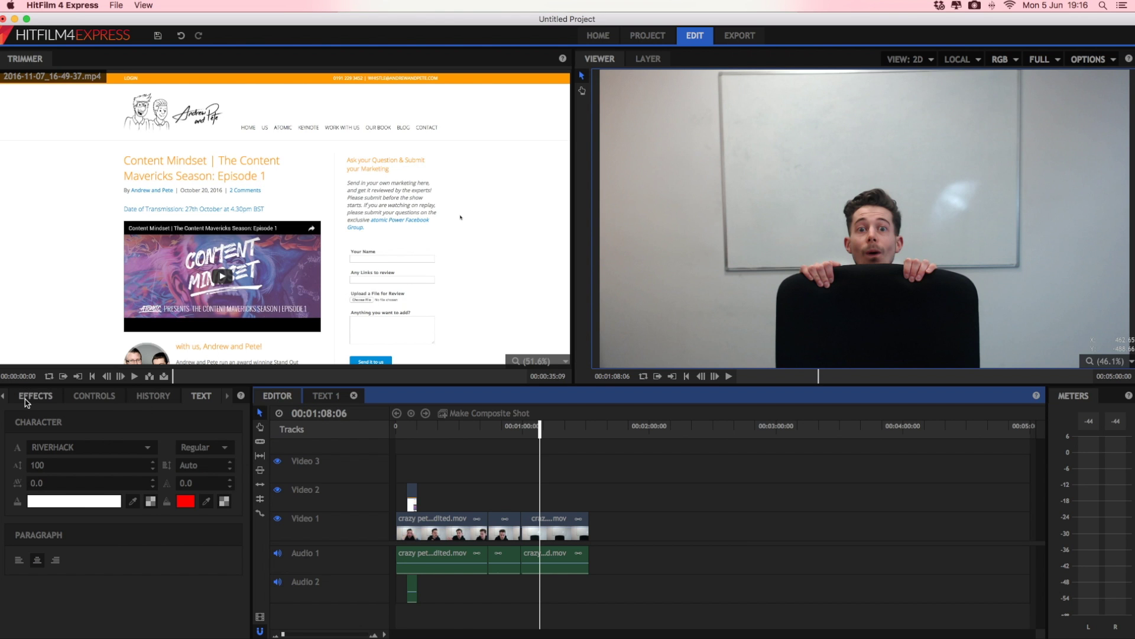
scroll(27, 401, up, 1)
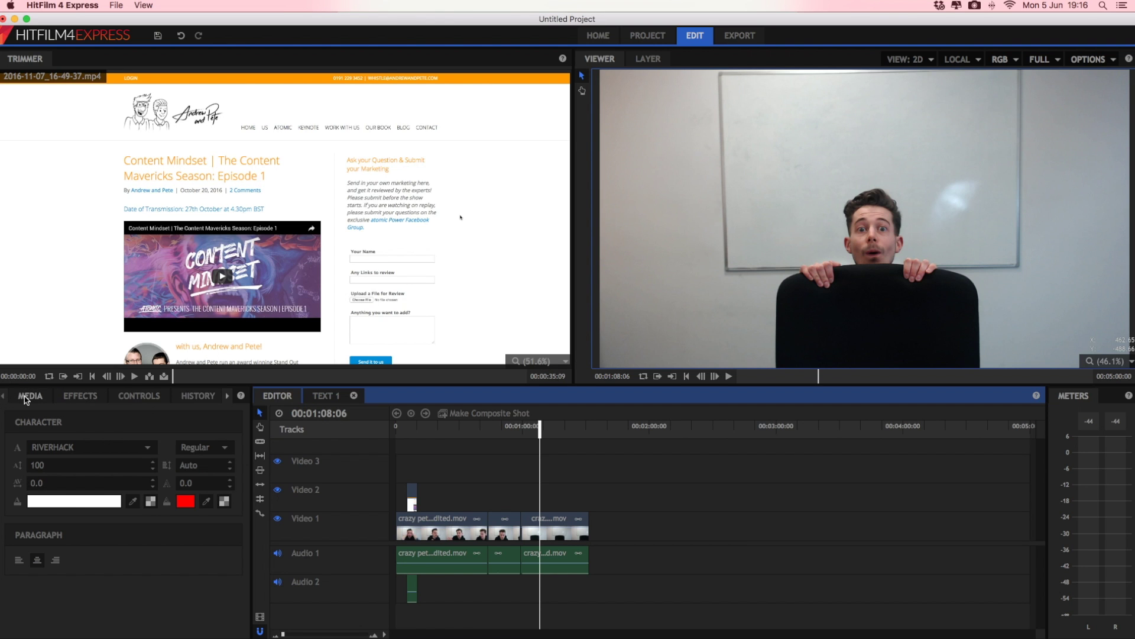
click(27, 397)
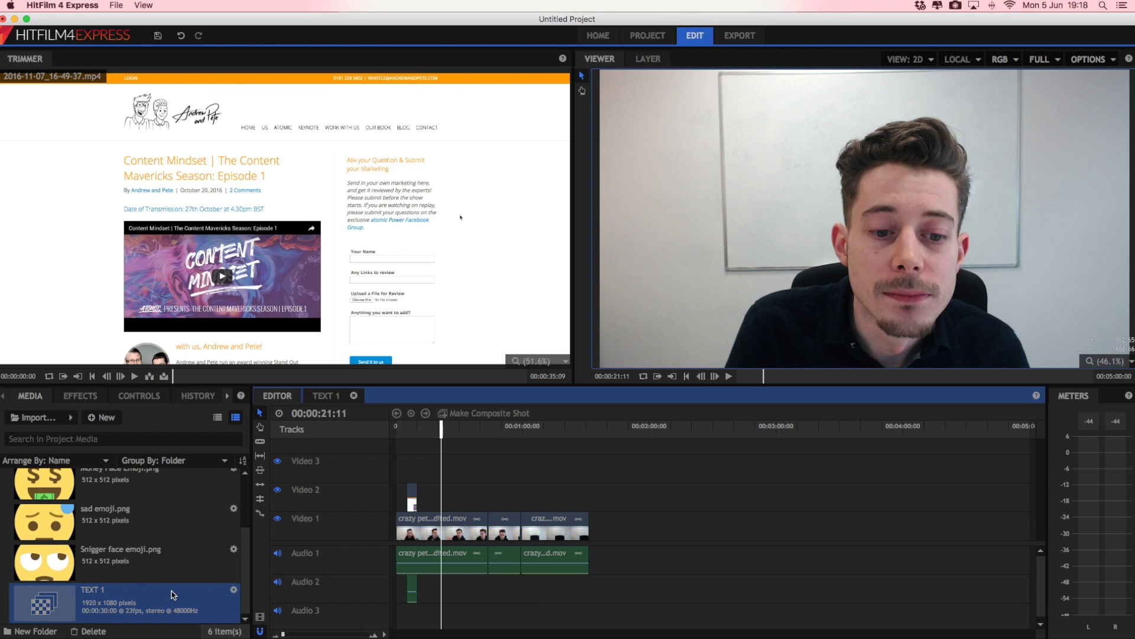
drag(176, 594, 407, 473)
Step: Move the title lower in the frame and tilt it counter-clockwise in the Viewer
click(408, 426)
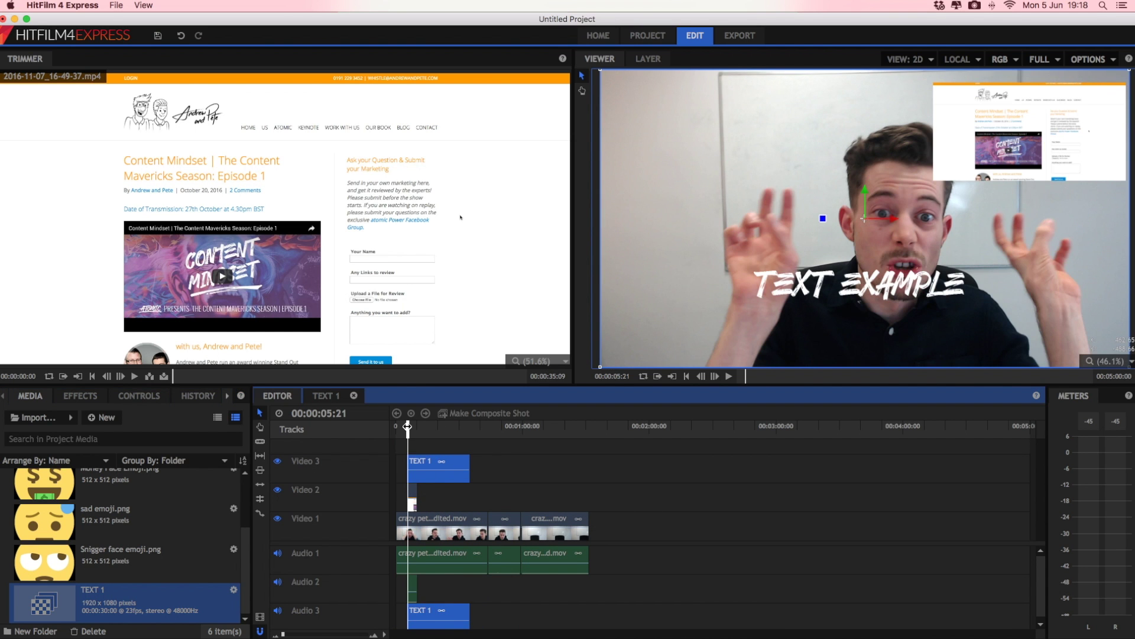
drag(408, 426, 433, 426)
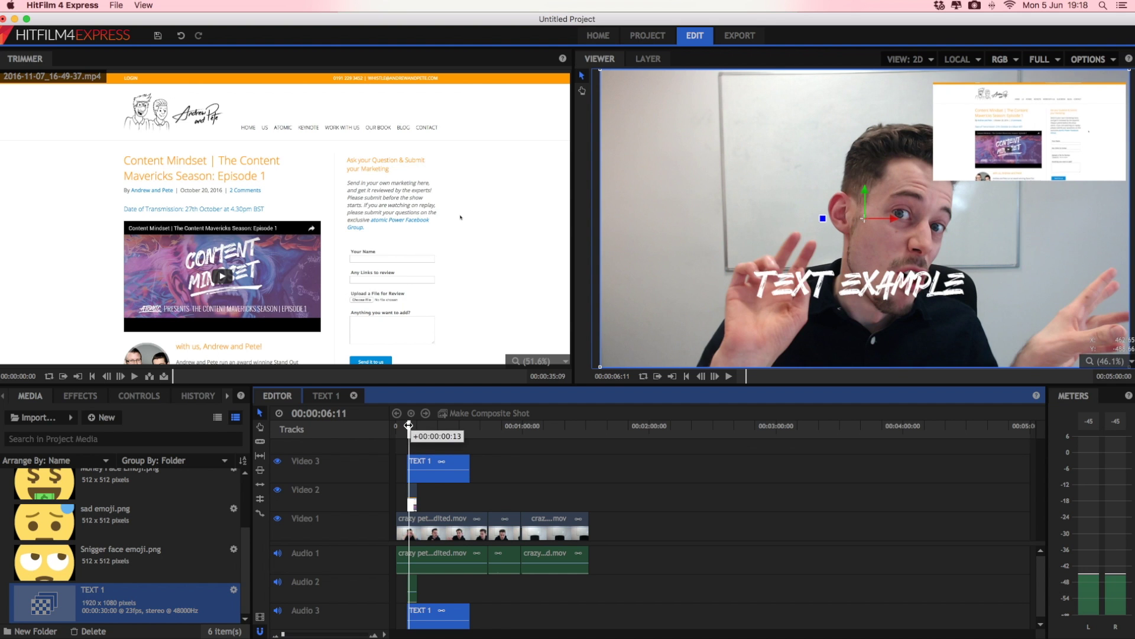
mouse_move(841, 286)
mouse_down()
mouse_move(838, 320)
mouse_move(847, 309)
mouse_up()
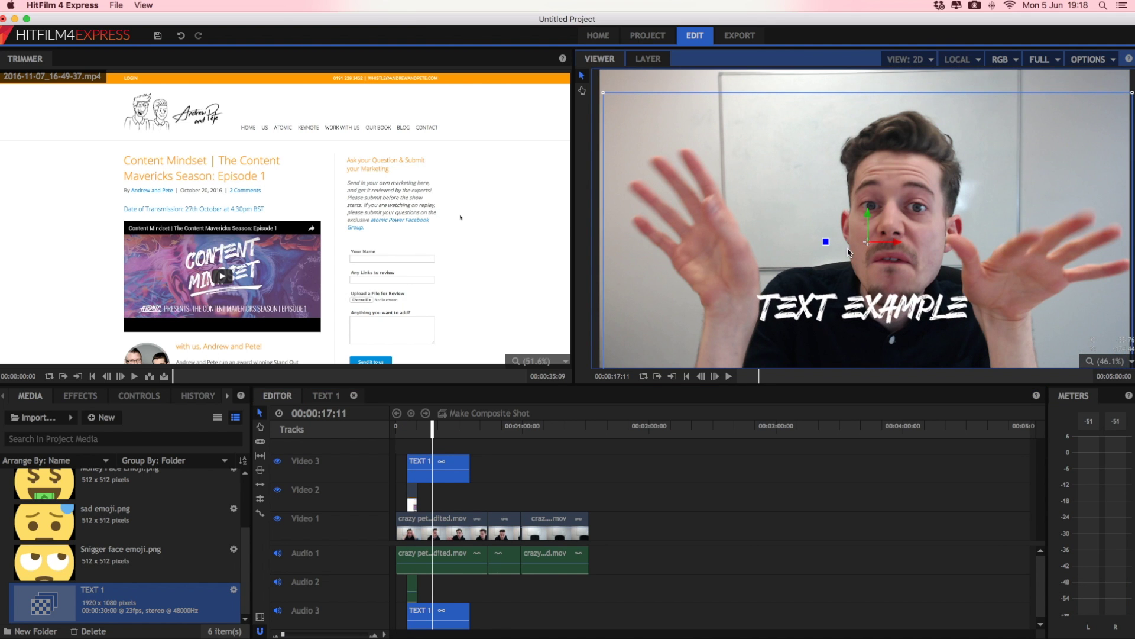
drag(826, 242, 810, 250)
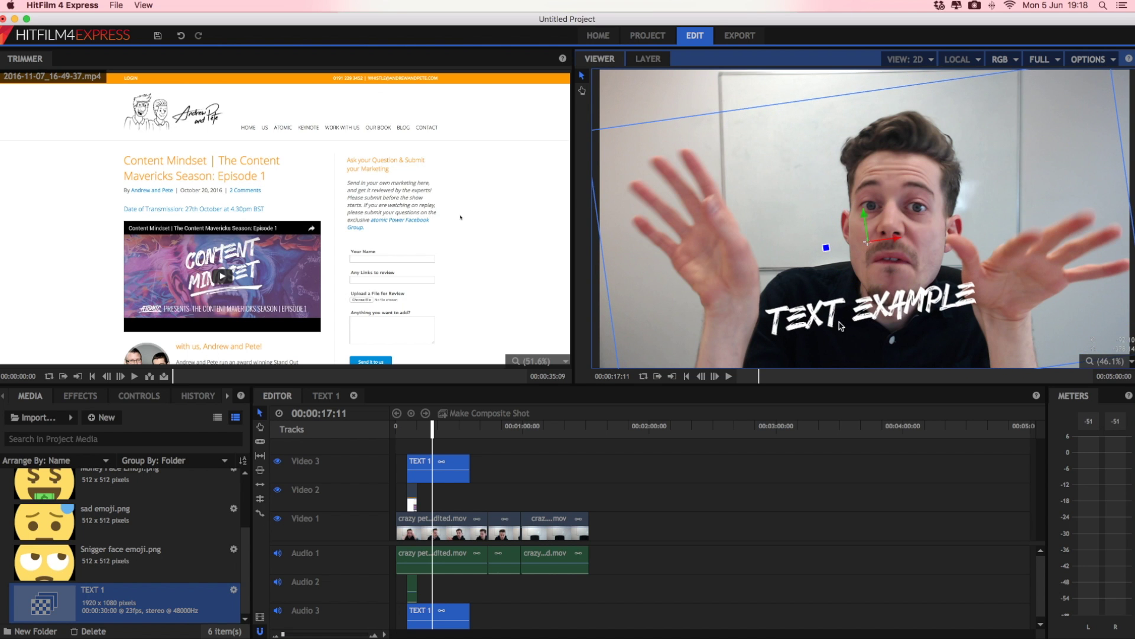
drag(843, 318, 844, 336)
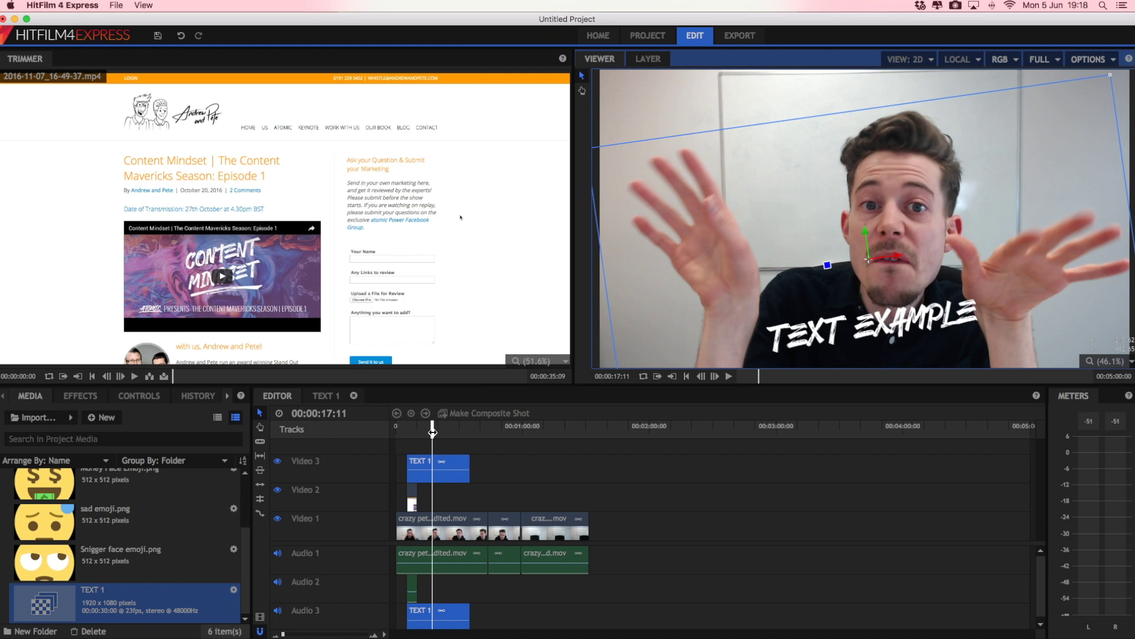
click(409, 425)
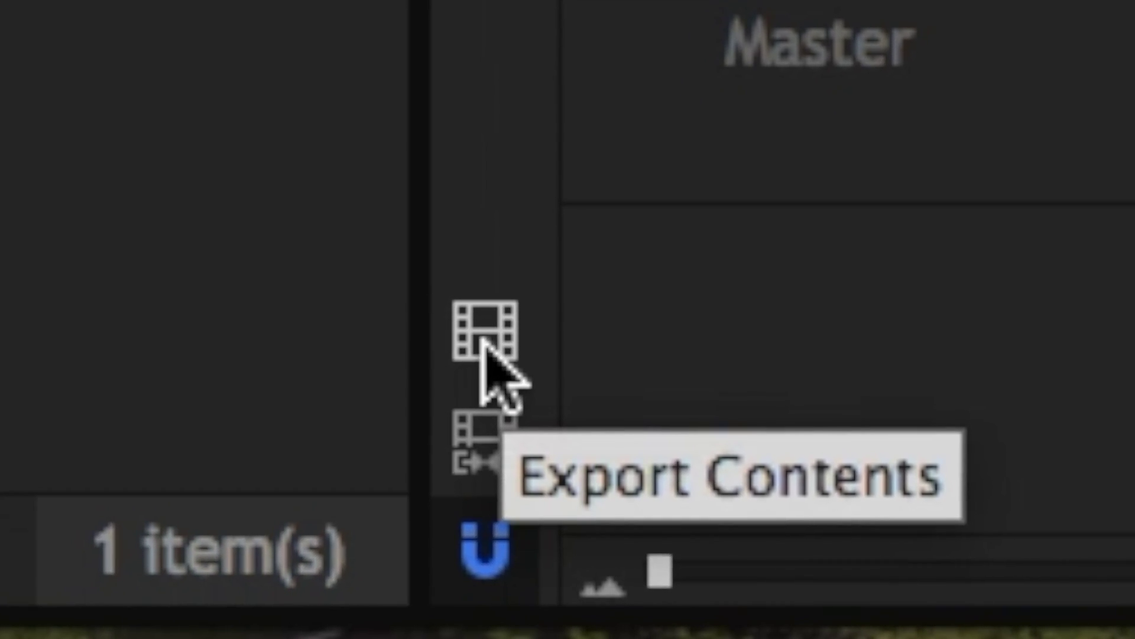
Step: Queue the Editor timeline for export as a YouTube 1080p HD MP4 named Editor.mp4
click(480, 329)
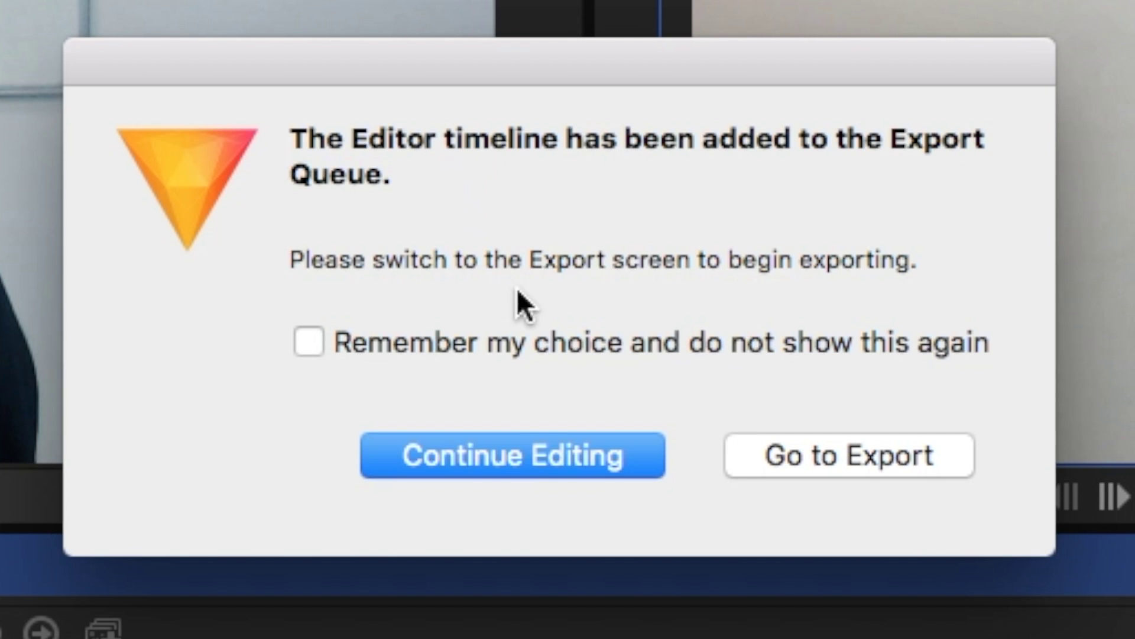
click(889, 460)
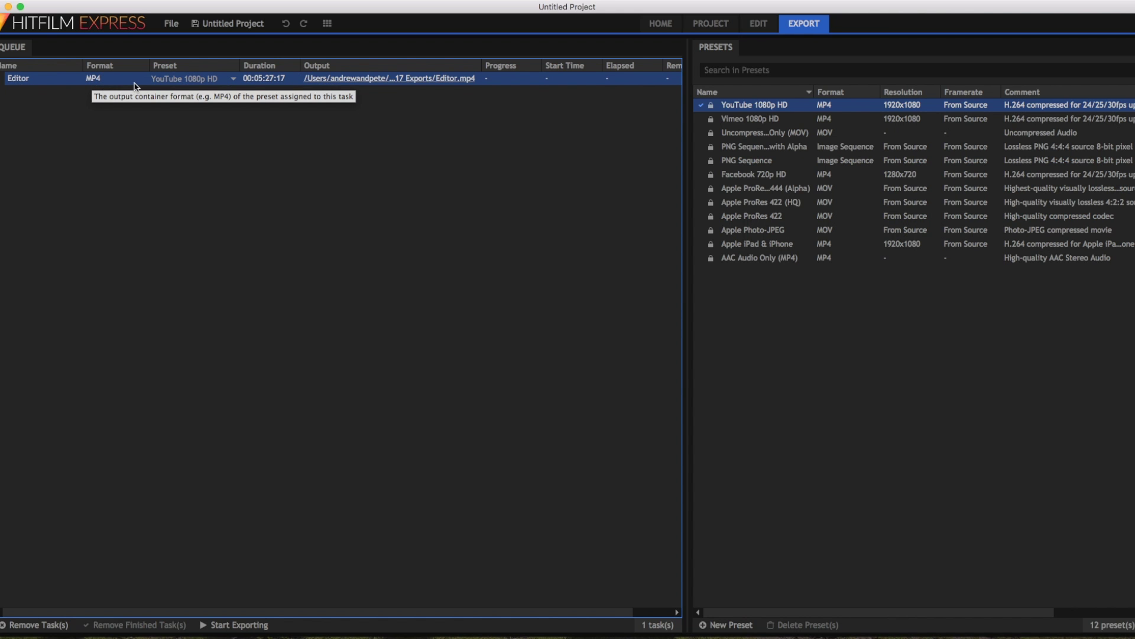
Step: Check where Editor.mp4 will be saved and keep the original output location
click(343, 79)
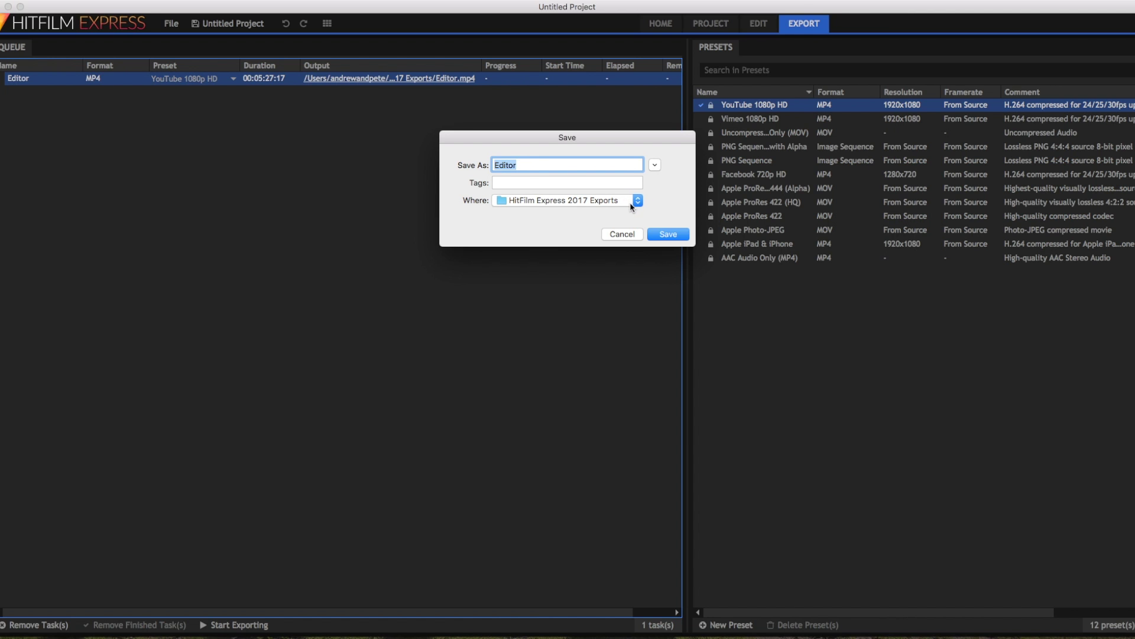
click(623, 234)
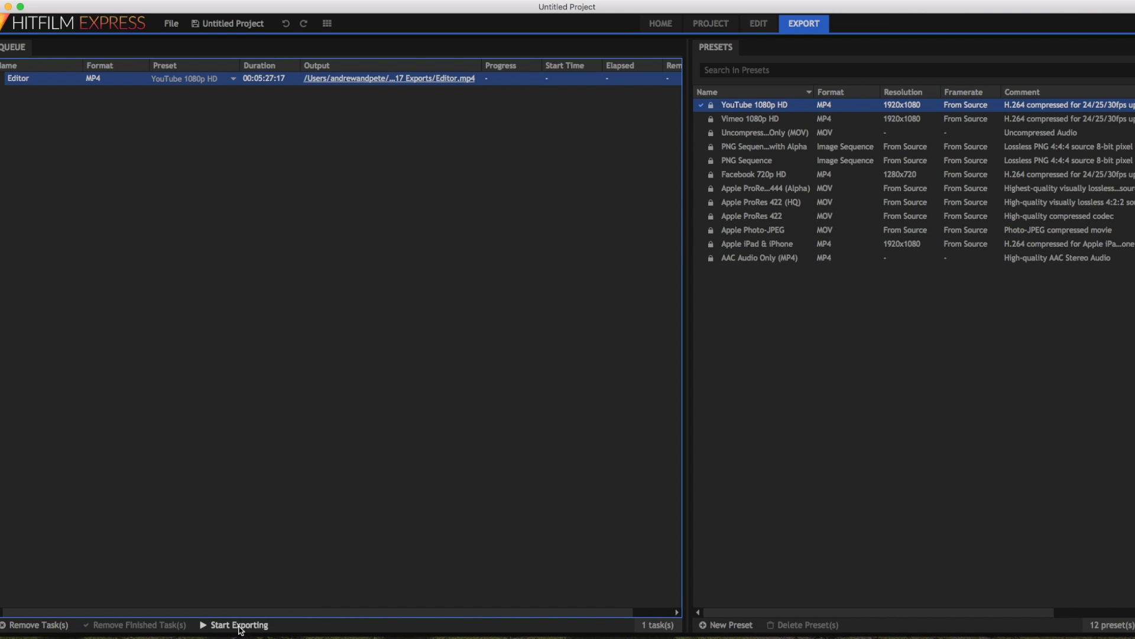
Step: Scroll across the Queue panel and start exporting the Editor task to Editor.mp4
scroll(512, 269, right, 1)
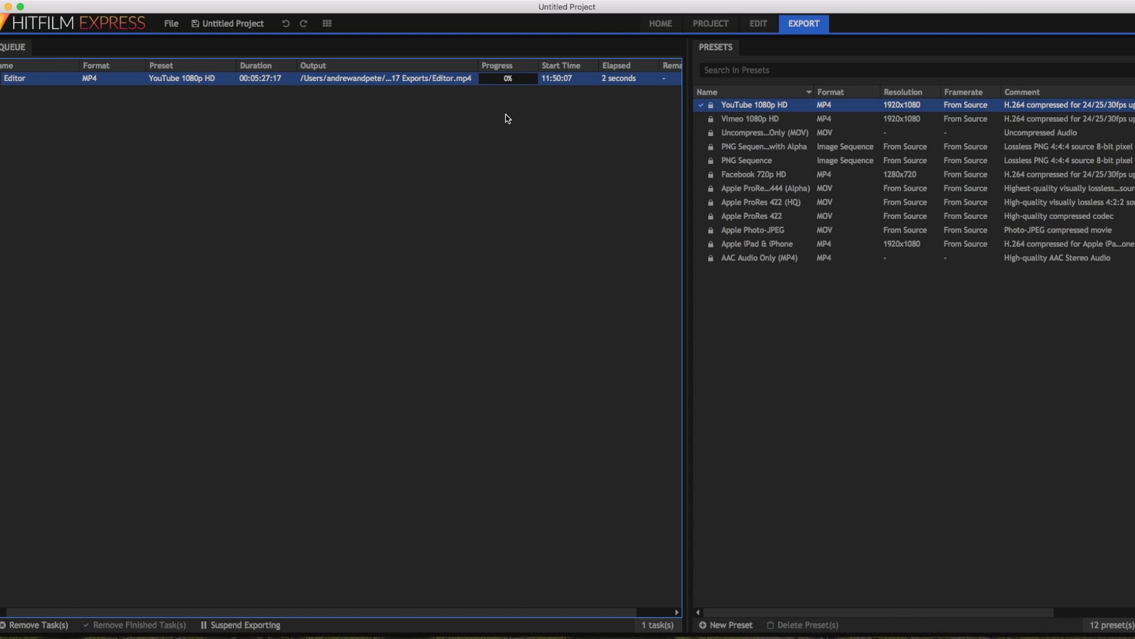
scroll(512, 92, right, 3)
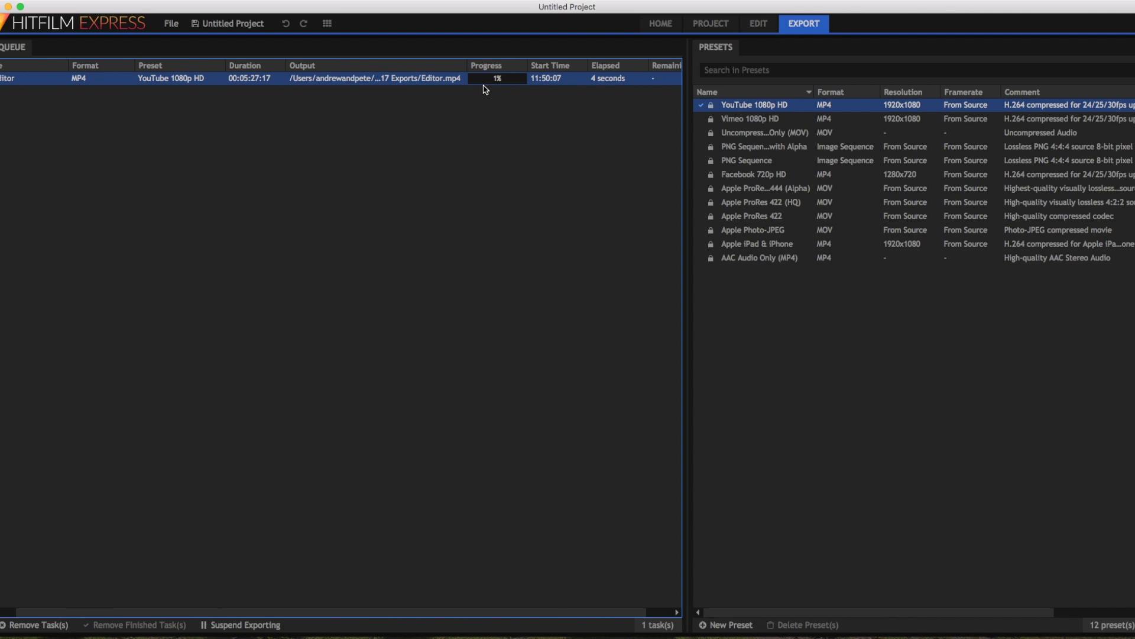